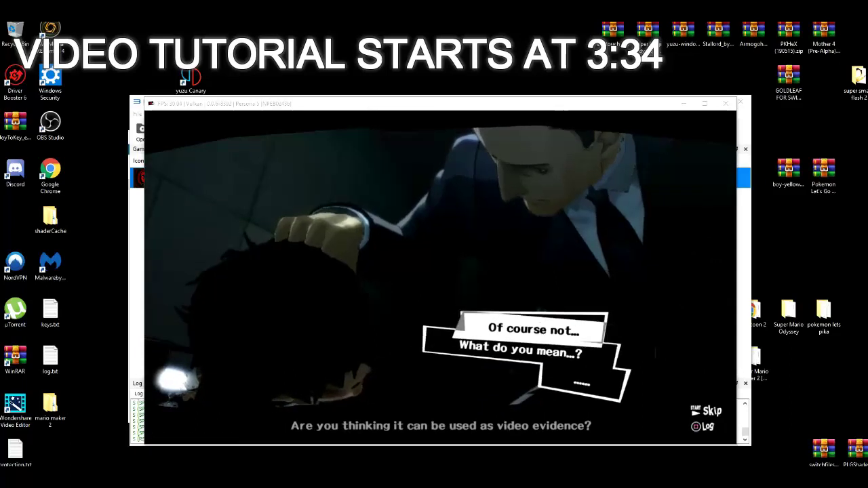
{"action": "key", "text": "x"}
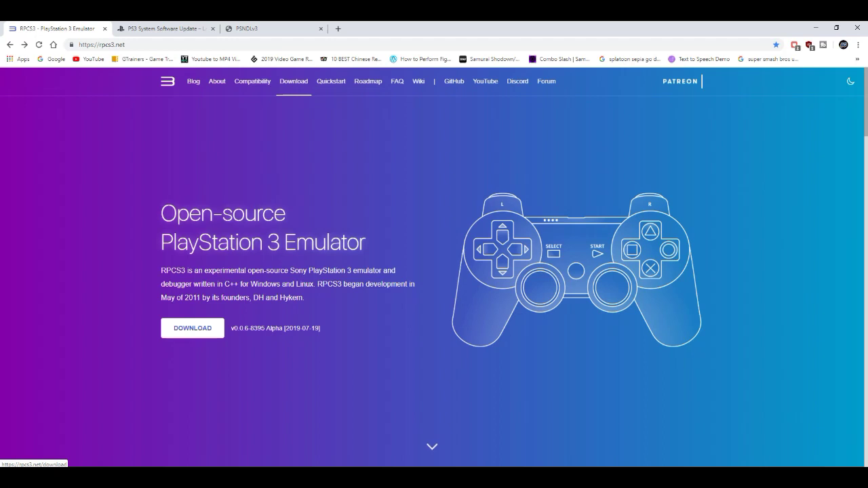
- Download the latest Windows build of RPCS3 from the site's download page
{"action": "left_click", "coordinate": [294, 81]}
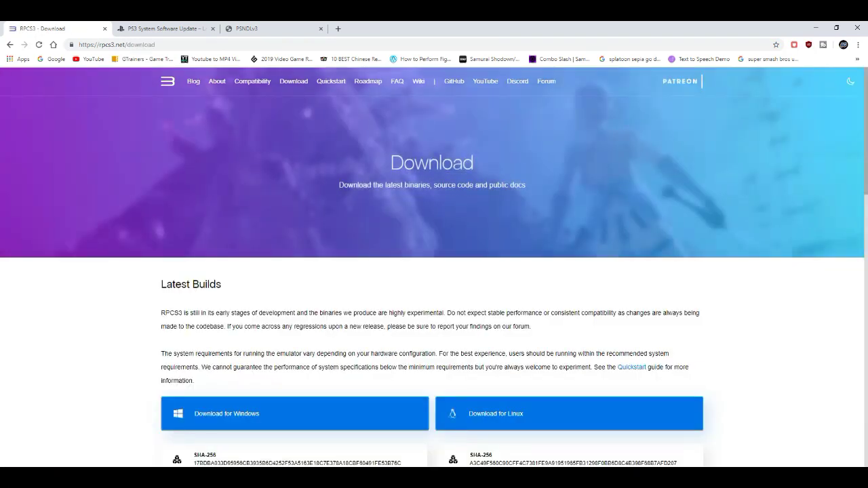
{"action": "scroll", "coordinate": [434, 271], "scroll_direction": "down", "scroll_amount": 2}
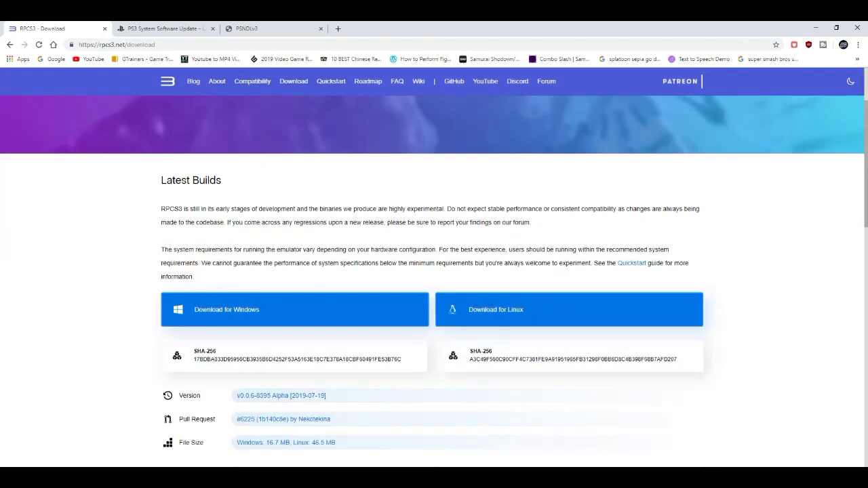
{"action": "scroll", "coordinate": [434, 271], "scroll_direction": "down", "scroll_amount": 1}
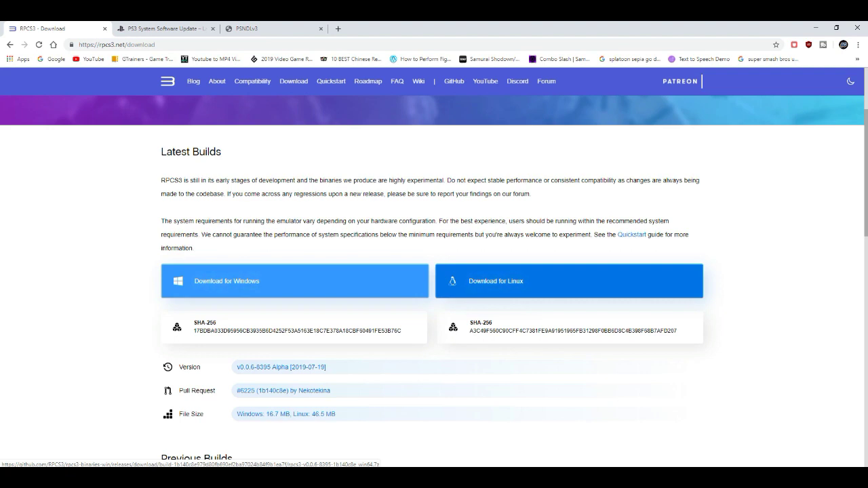
{"action": "left_click", "coordinate": [295, 280]}
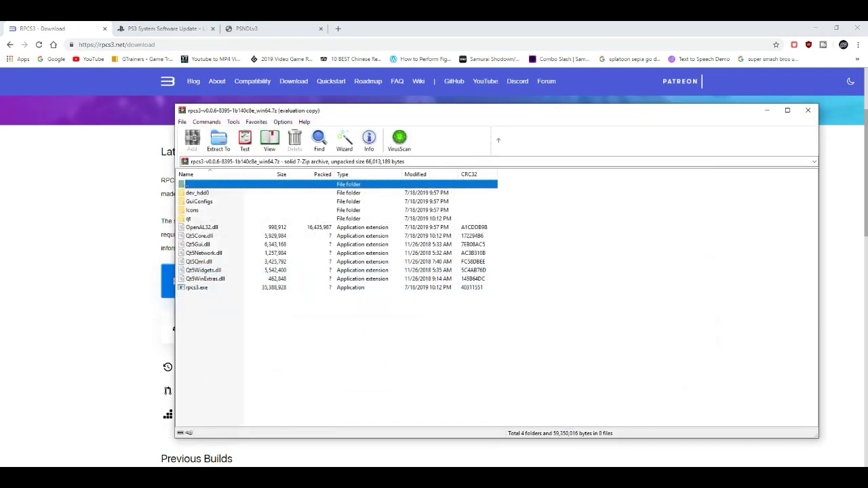
- Minimise the browser and arrange the RPCS3 archive window and the RPCS3 desktop folder side by side
{"action": "key", "text": "Tab"}
{"action": "key", "text": "Tab"}
{"action": "key", "text": "Return"}
{"action": "left_click", "coordinate": [815, 28]}
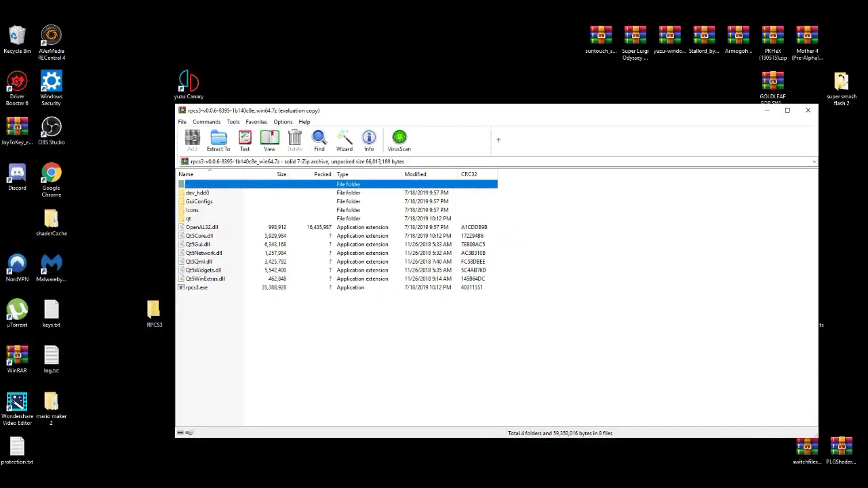
{"action": "mouse_move", "coordinate": [428, 115]}
{"action": "left_mouse_down"}
{"action": "mouse_move", "coordinate": [454, 128]}
{"action": "mouse_move", "coordinate": [478, 162]}
{"action": "mouse_move", "coordinate": [465, 125]}
{"action": "mouse_move", "coordinate": [440, 112]}
{"action": "left_mouse_up"}
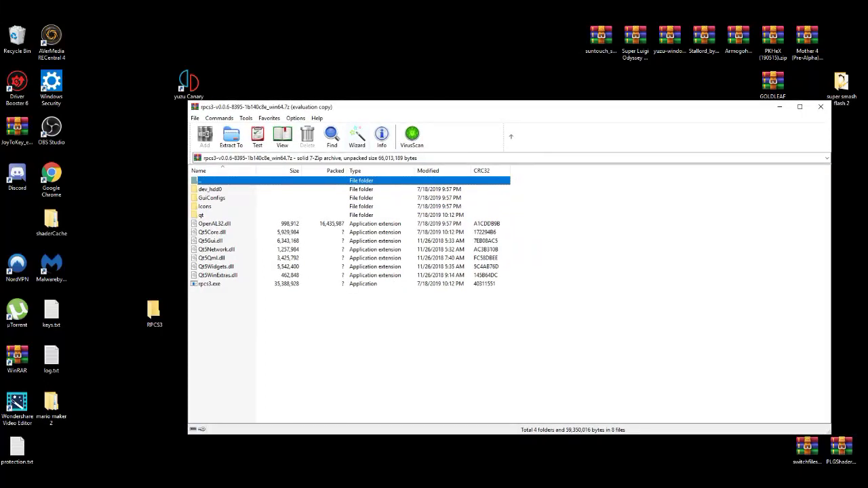
{"action": "left_click_drag", "start_coordinate": [154, 312], "coordinate": [120, 308]}
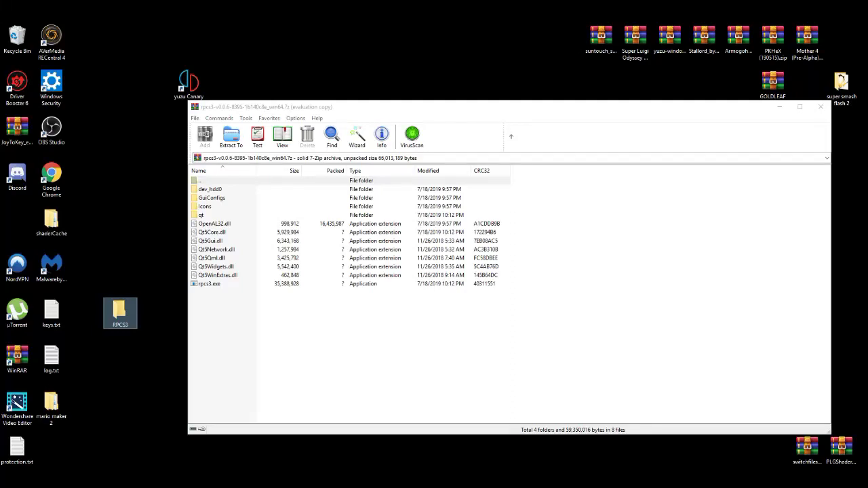
{"action": "right_click", "coordinate": [112, 254]}
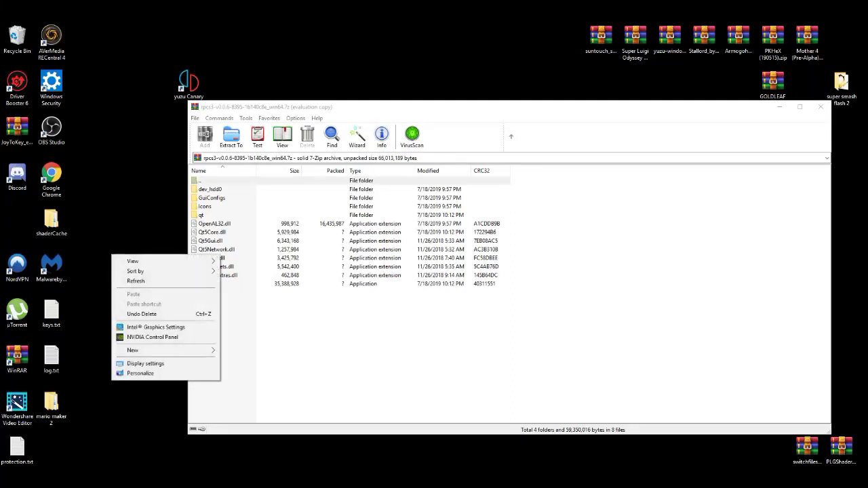
{"action": "mouse_move", "coordinate": [135, 350]}
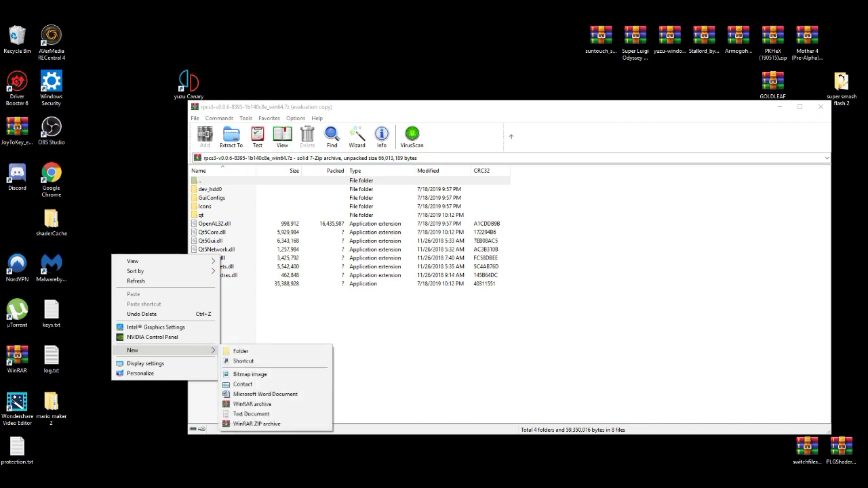
{"action": "left_click", "coordinate": [271, 339]}
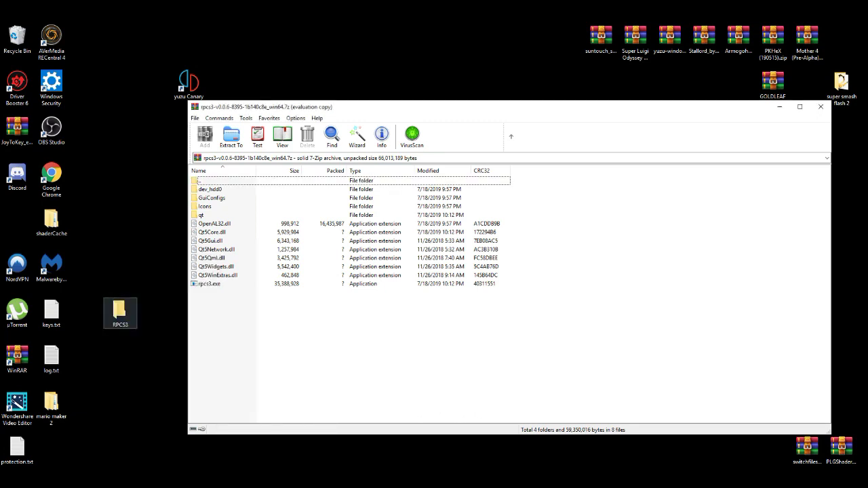
- Open the RPCS3 desktop folder and place its window beside the archive, keeping the archive in front
{"action": "double_click", "coordinate": [120, 313]}
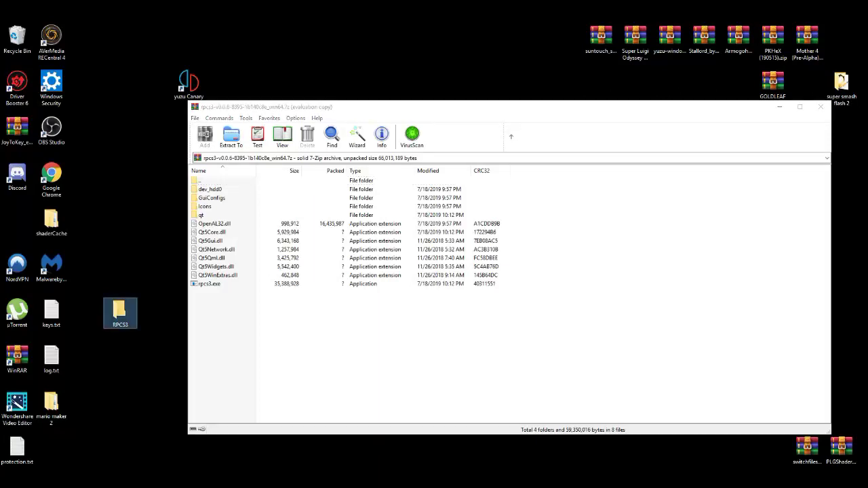
{"action": "left_click_drag", "start_coordinate": [407, 133], "coordinate": [287, 130]}
{"action": "key", "text": "alt+Tab"}
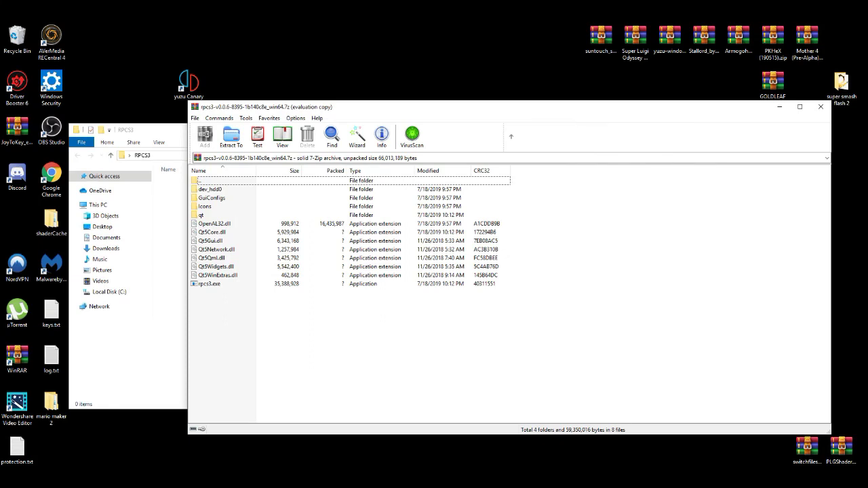
- Select all files and folders in the archive, from rpcs3.exe up to dev_hdd0, and extract them into the RPCS3 folder
{"action": "left_click", "coordinate": [208, 283]}
{"action": "left_click", "coordinate": [217, 274], "text": "shift"}
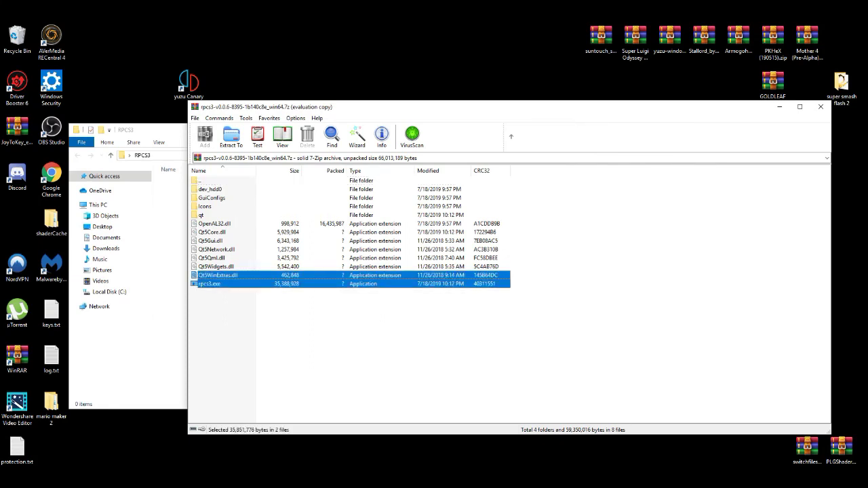
{"action": "key", "text": "shift+Up"}
{"action": "key", "text": "shift+Up"}
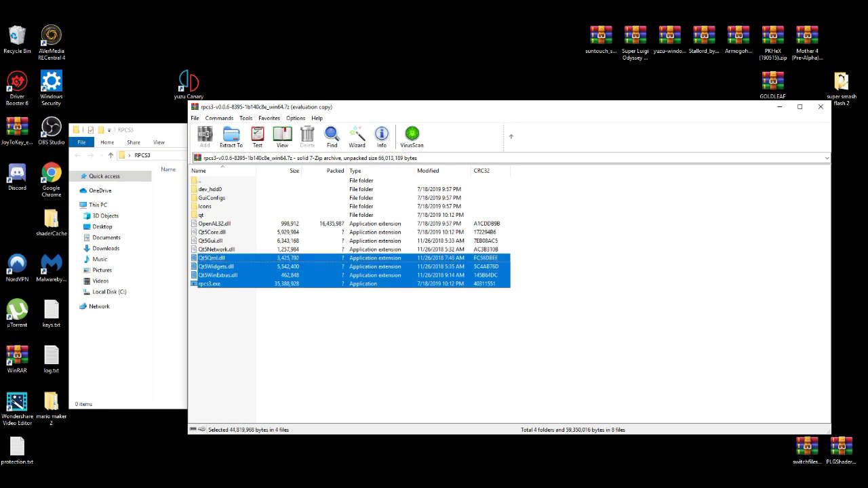
{"action": "key", "text": "shift+Up"}
{"action": "key", "text": "shift+Up"}
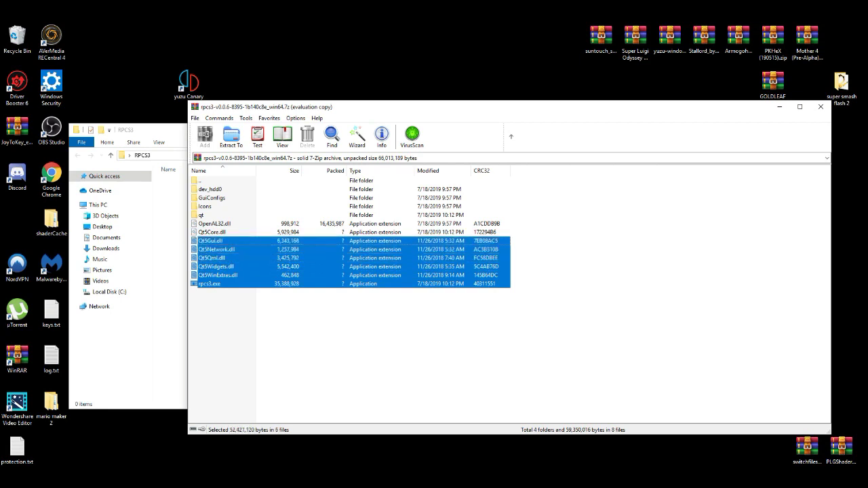
{"action": "key", "text": "shift+Up"}
{"action": "key", "text": "shift+Up"}
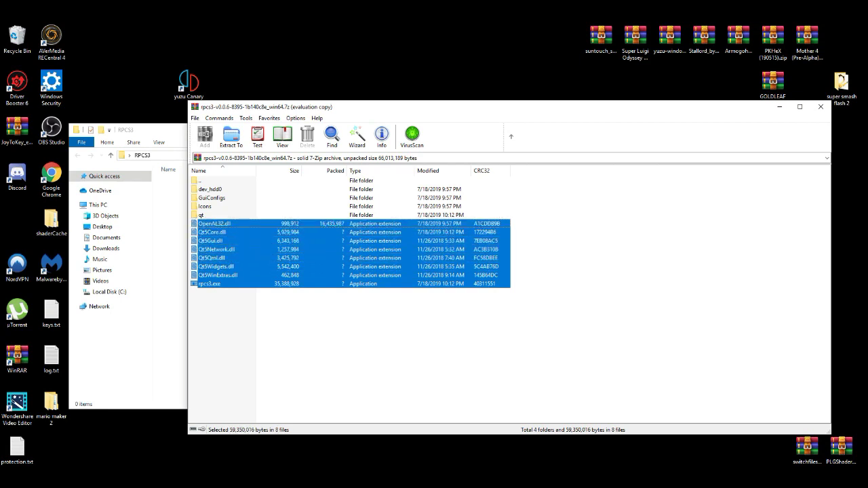
{"action": "key", "text": "shift+Up"}
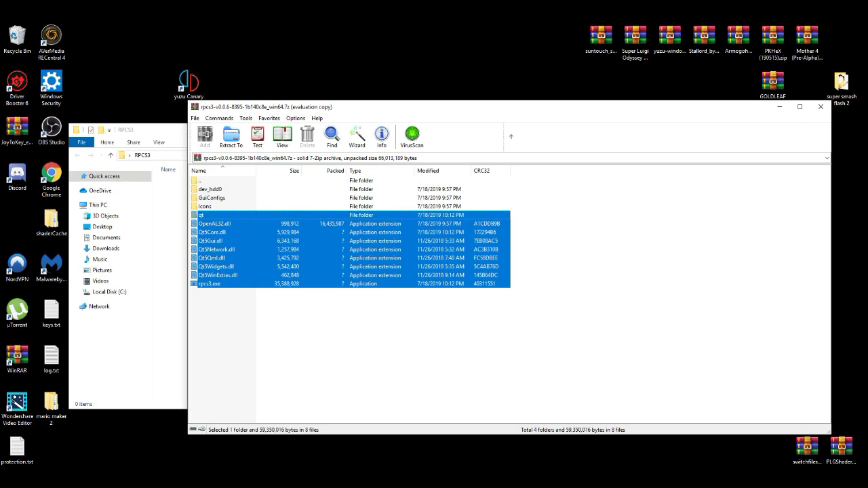
{"action": "key", "text": "shift+Up"}
{"action": "key", "text": "shift+Up"}
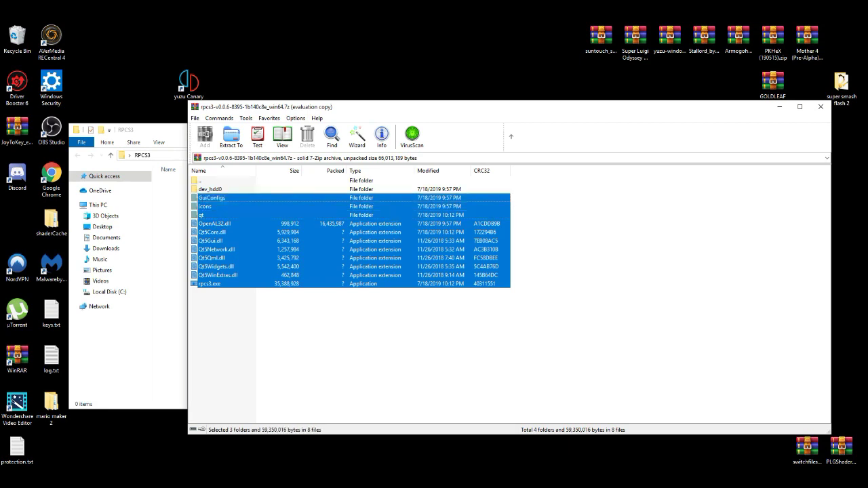
{"action": "key", "text": "shift+Up"}
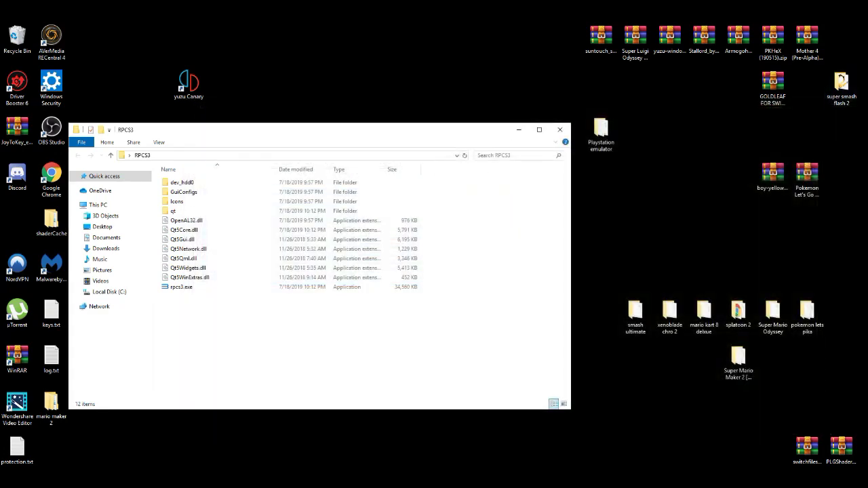
{"action": "left_click_drag", "start_coordinate": [327, 135], "coordinate": [375, 116]}
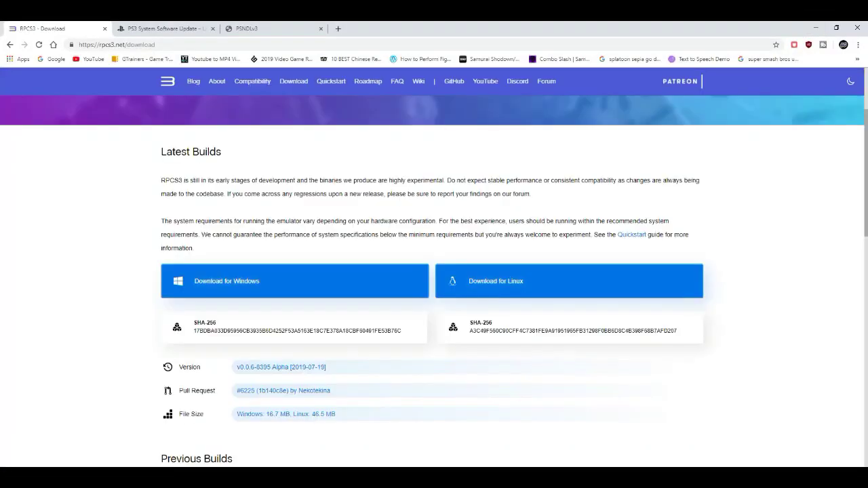
- View the PS3 System Software Update page down to its firmware download link
{"action": "left_click", "coordinate": [163, 29]}
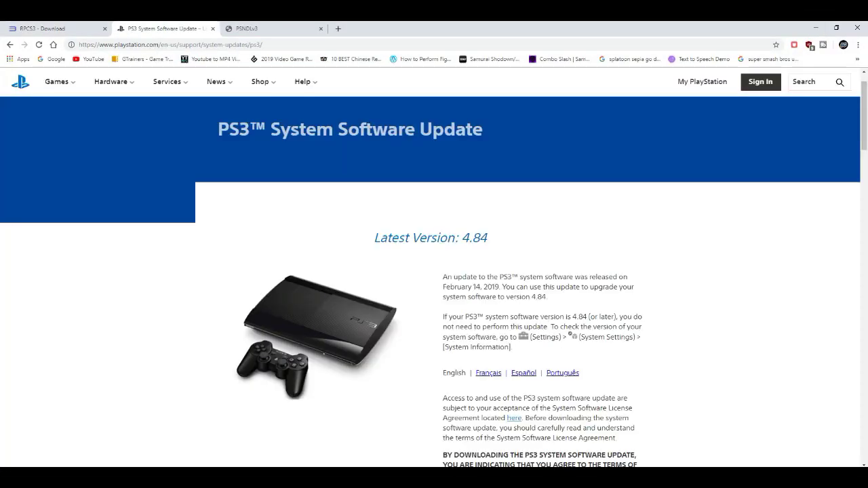
{"action": "scroll", "coordinate": [434, 271], "scroll_direction": "down", "scroll_amount": 3}
{"action": "scroll", "coordinate": [434, 271], "scroll_direction": "up", "scroll_amount": 1}
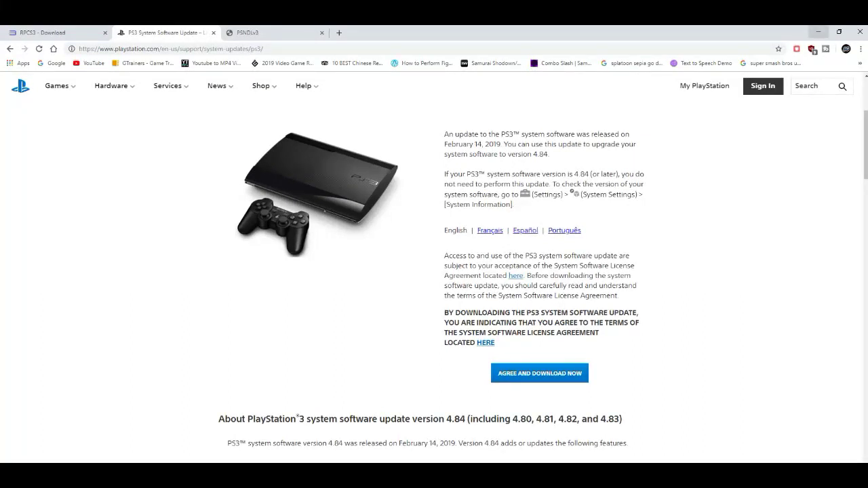
- Return to the RPCS3 folder and launch rpcs3.exe
{"action": "left_click", "coordinate": [818, 32]}
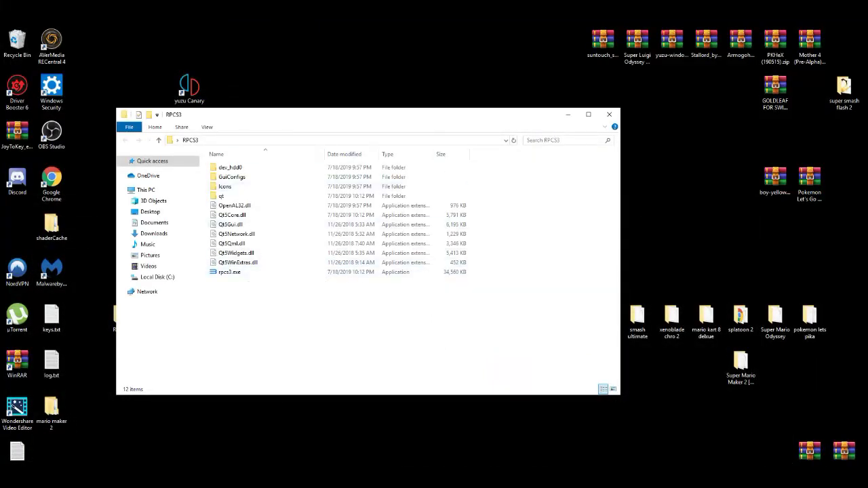
{"action": "left_click_drag", "start_coordinate": [325, 117], "coordinate": [308, 109]}
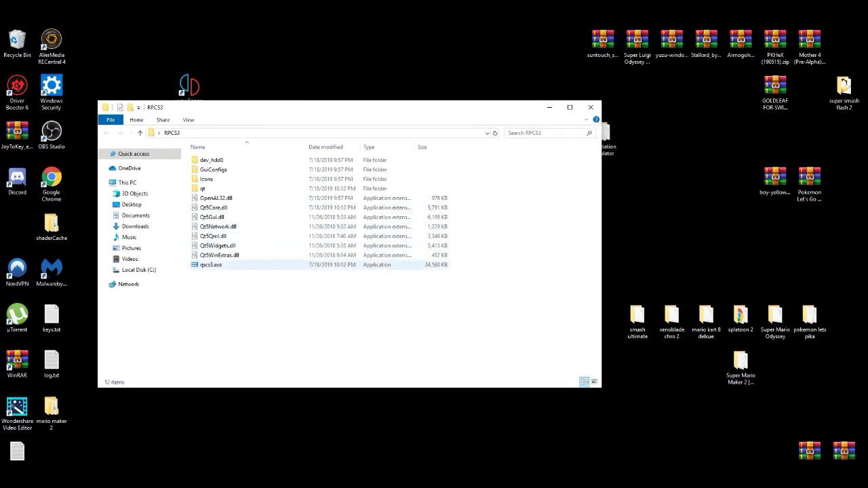
{"action": "left_click", "coordinate": [211, 265]}
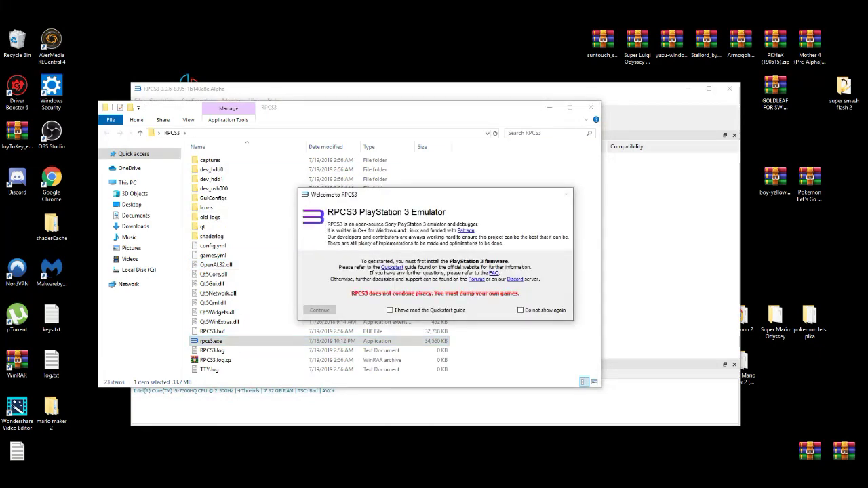
- Minimise the folder window, confirm having read the Quickstart guide, and dismiss the welcome dialog so it does not show again
{"action": "left_click", "coordinate": [549, 107]}
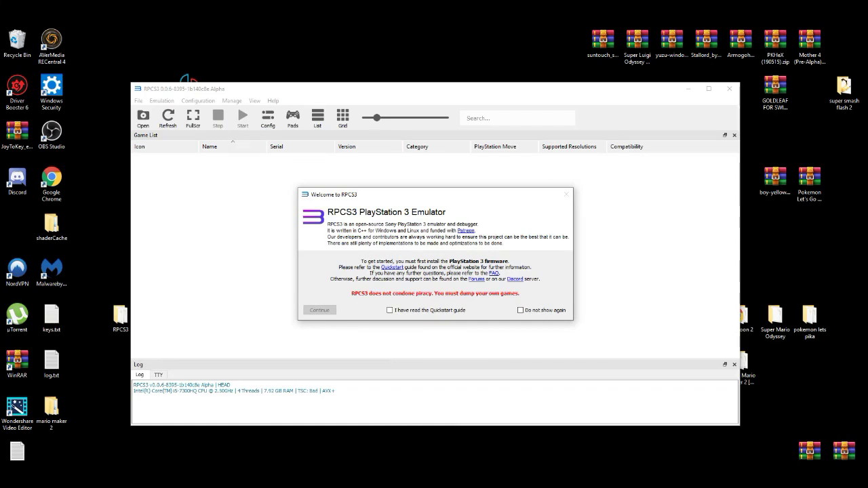
{"action": "left_click", "coordinate": [389, 310]}
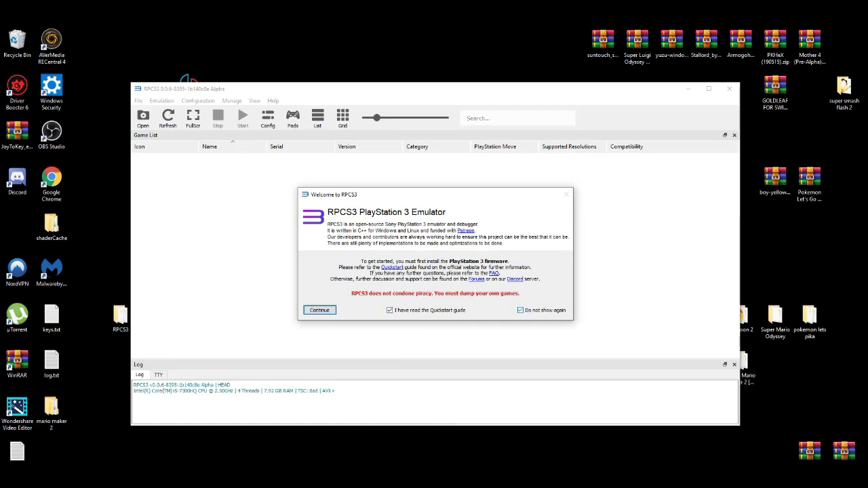
{"action": "left_click", "coordinate": [319, 310]}
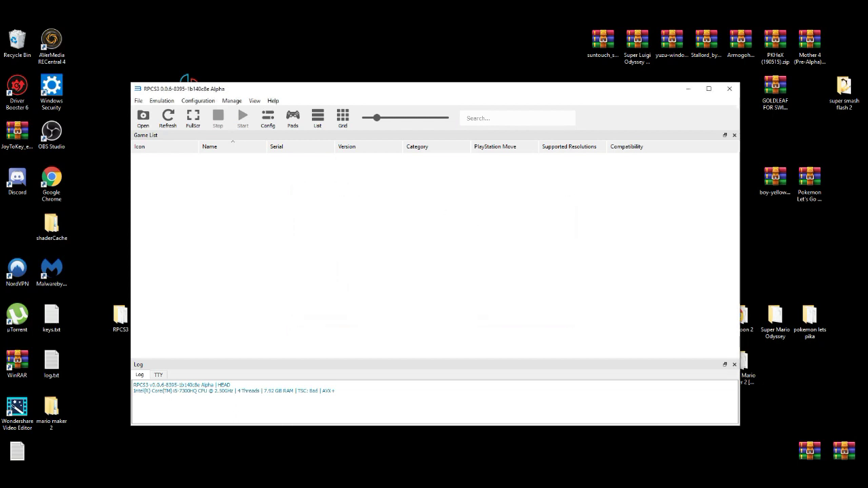
- Install the PS3 firmware from PS3UPDAT.PUP in the Downloads folder
{"action": "left_click", "coordinate": [139, 101]}
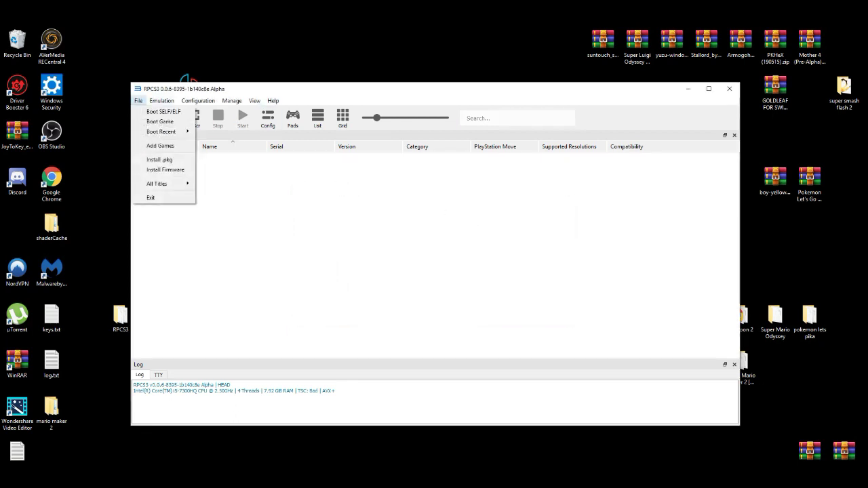
{"action": "left_click", "coordinate": [165, 170]}
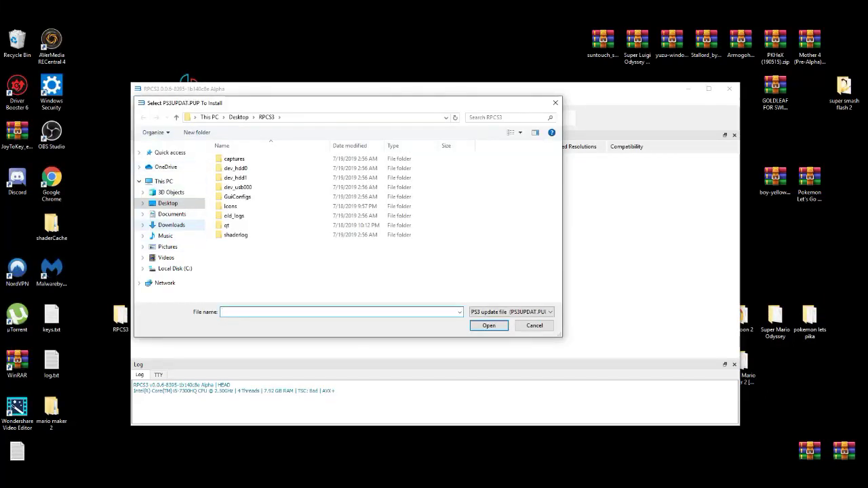
{"action": "left_click", "coordinate": [171, 224]}
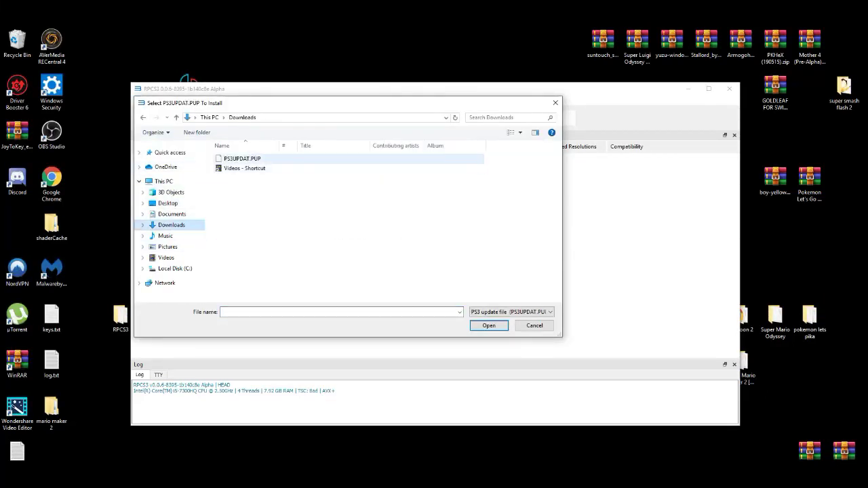
{"action": "double_click", "coordinate": [242, 158]}
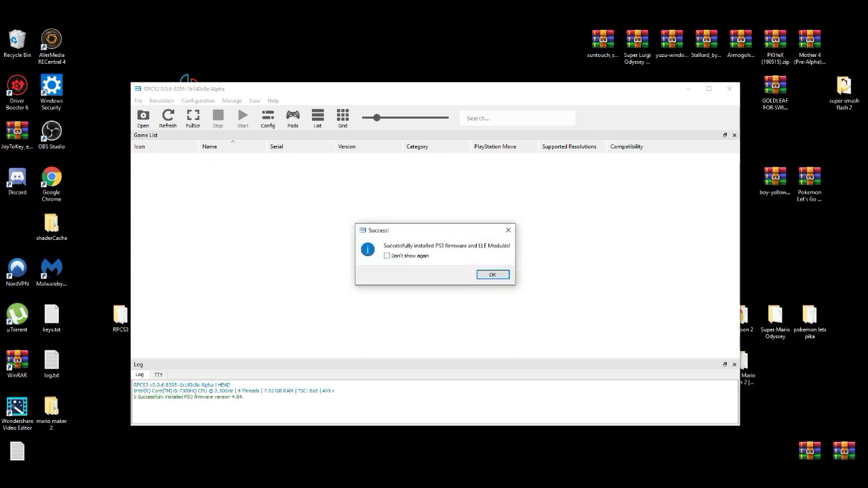
{"action": "key", "text": "Return"}
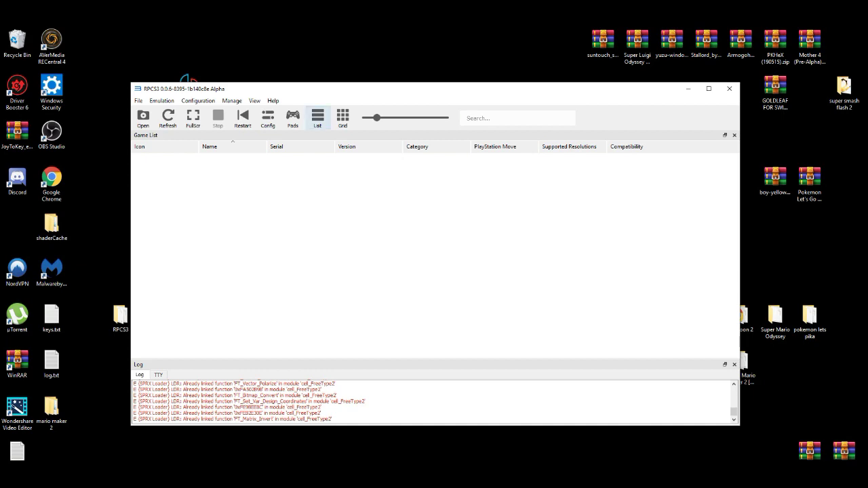
- Open the gamepad settings and examine the controller pages of Players 1 through 7, ending on Player 1
{"action": "left_click", "coordinate": [292, 118]}
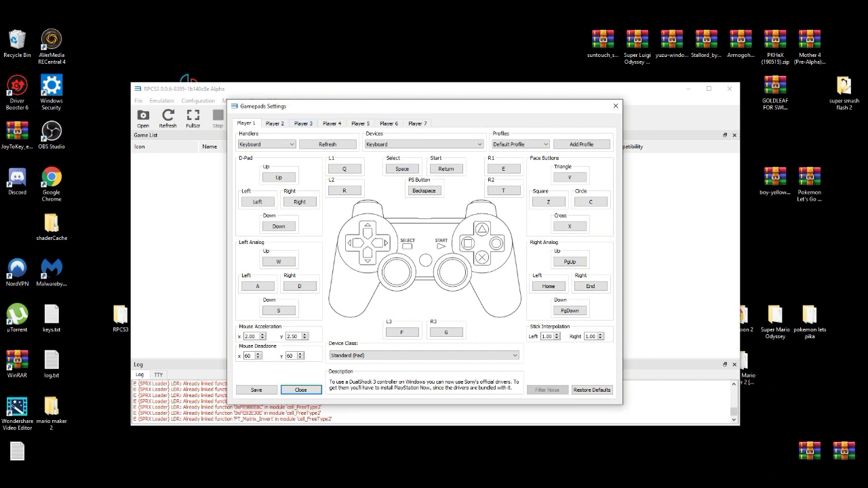
{"action": "left_click", "coordinate": [275, 123]}
{"action": "left_click", "coordinate": [303, 123]}
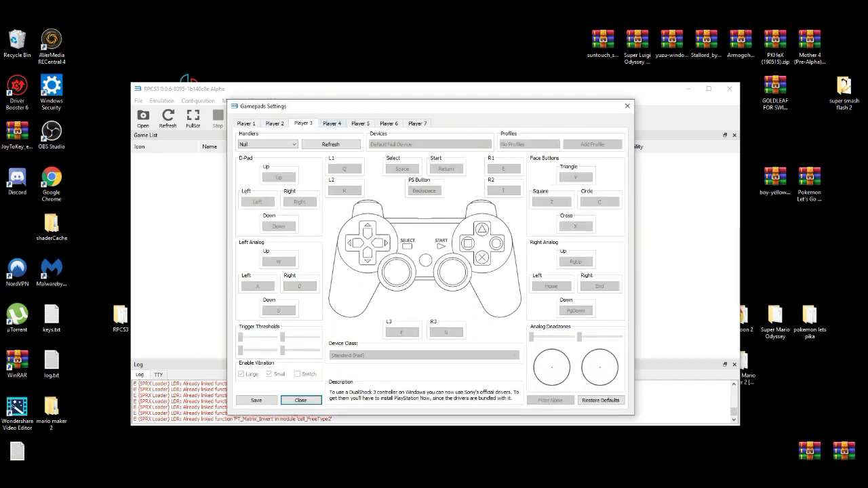
{"action": "left_click", "coordinate": [332, 124]}
{"action": "left_click", "coordinate": [360, 123]}
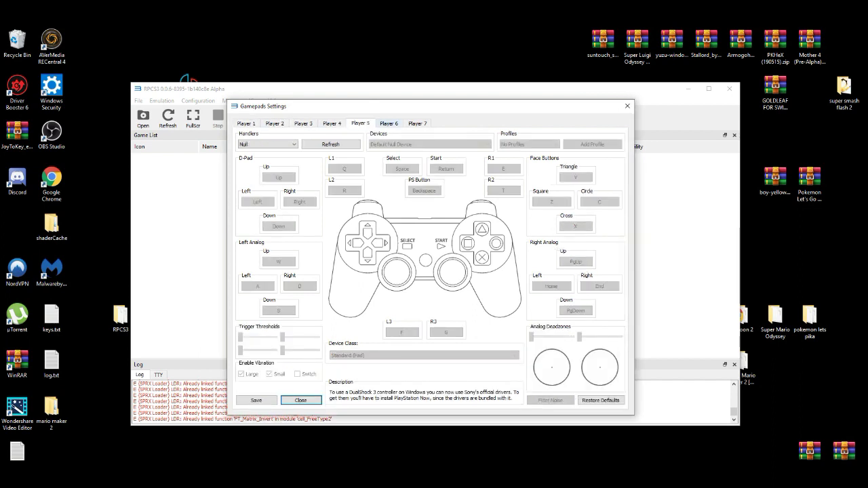
{"action": "left_click", "coordinate": [389, 123]}
{"action": "left_click", "coordinate": [417, 123]}
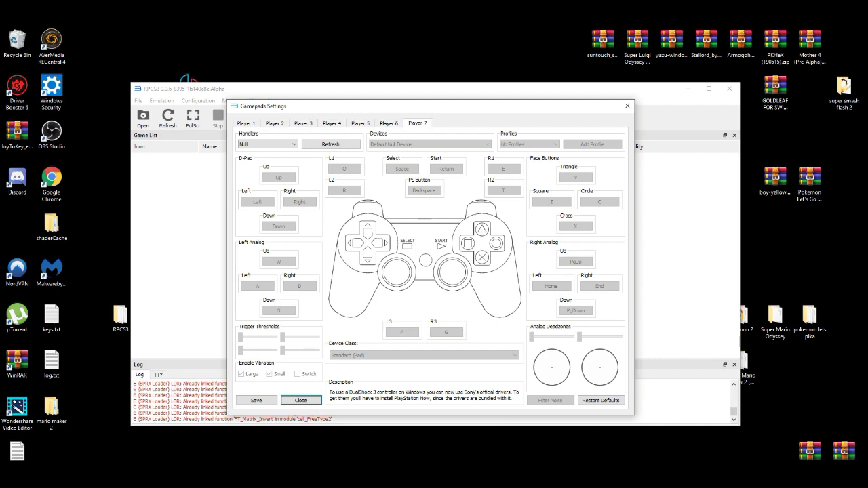
{"action": "left_click", "coordinate": [245, 123]}
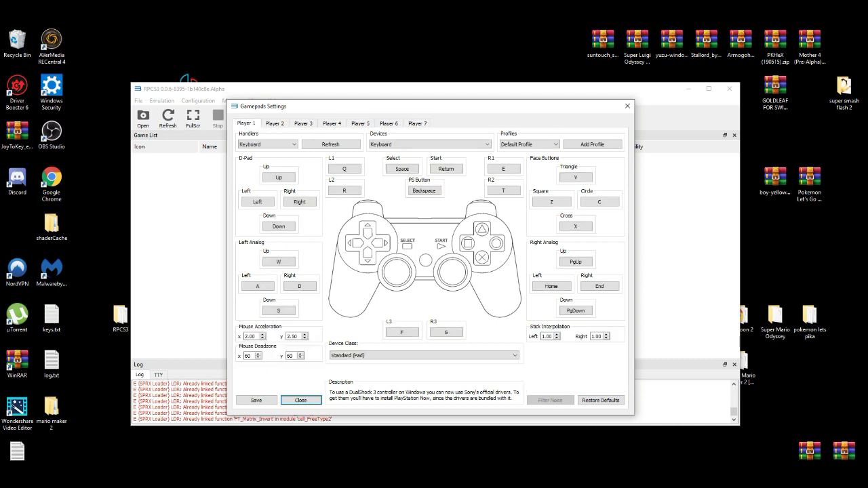
- Set Player 1's input handler to XInput
{"action": "left_click", "coordinate": [268, 144]}
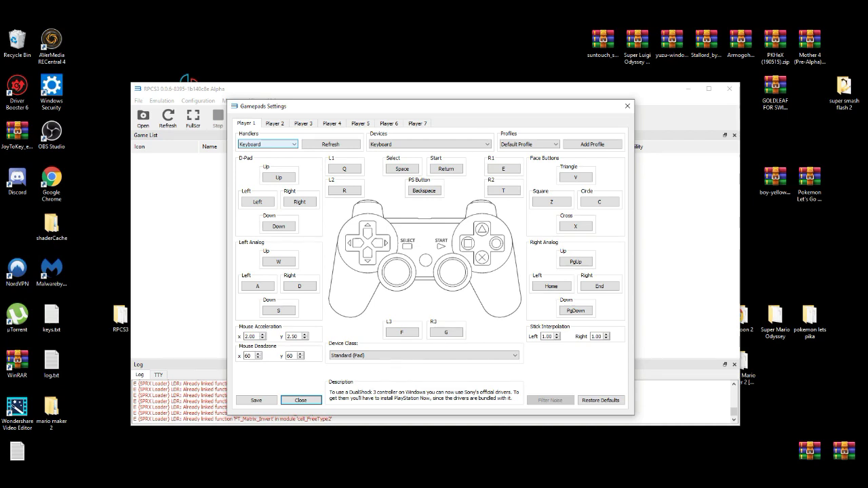
{"action": "key", "text": "alt+Down"}
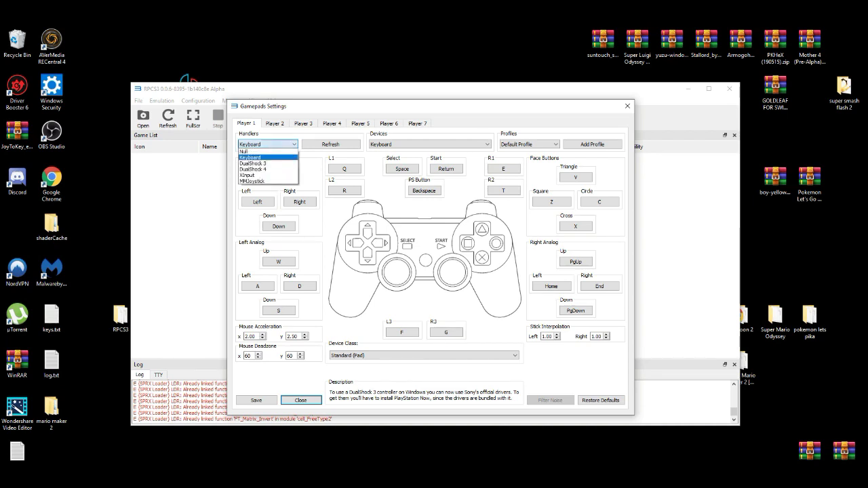
{"action": "key", "text": "Down"}
{"action": "key", "text": "Down"}
{"action": "key", "text": "Down"}
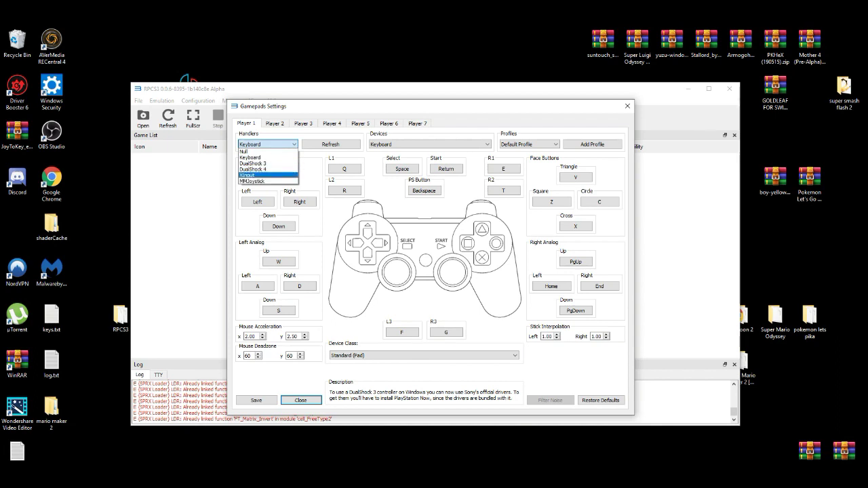
{"action": "key", "text": "Return"}
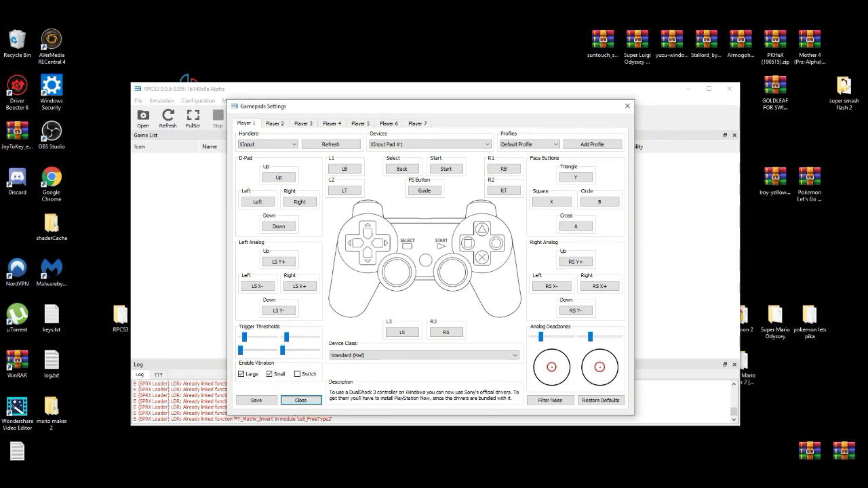
- Map Player 1's D-Pad directions to the controller's Up, Left, Right and Down
{"action": "left_click", "coordinate": [278, 177]}
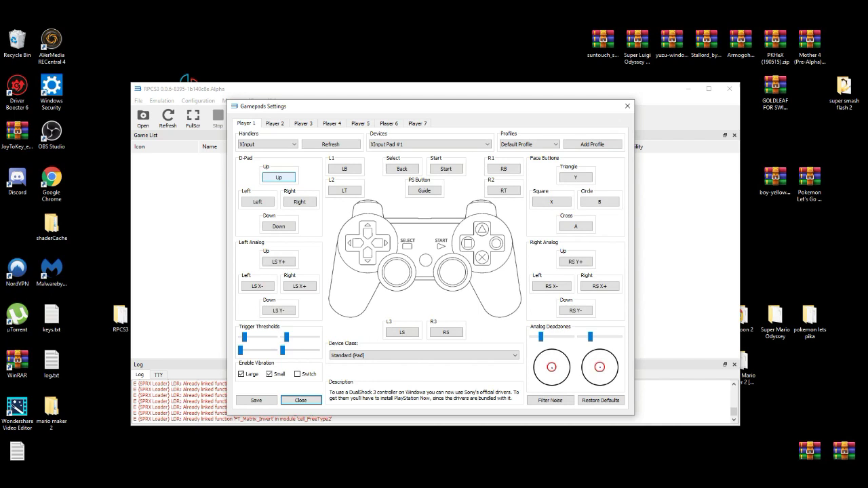
{"action": "key", "text": "Tab"}
{"action": "key", "text": "Tab"}
{"action": "key", "text": "Tab"}
{"action": "key", "text": "space"}
- Map Player 1's left analog directions to LS Y+, LS X-, LS X+ and LS Y-, and save the gamepad settings
{"action": "key", "text": "Tab"}
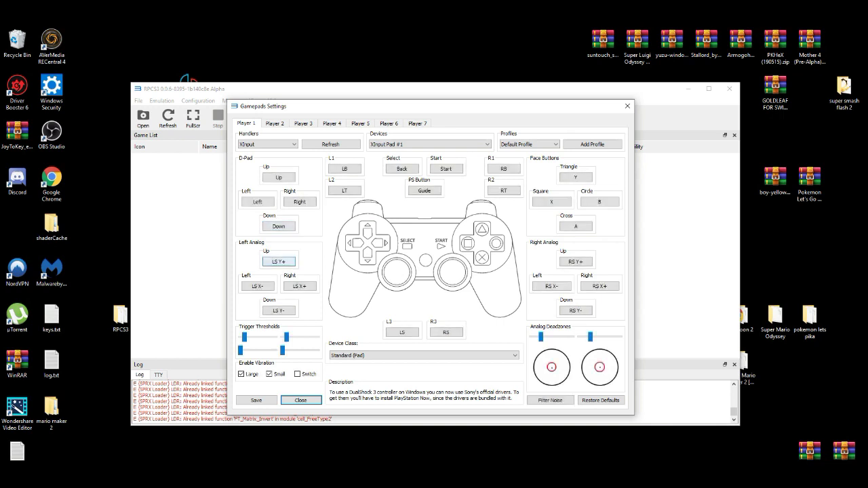
{"action": "key", "text": "space"}
{"action": "key", "text": "Tab"}
{"action": "key", "text": "space"}
{"action": "key", "text": "Tab"}
{"action": "key", "text": "space"}
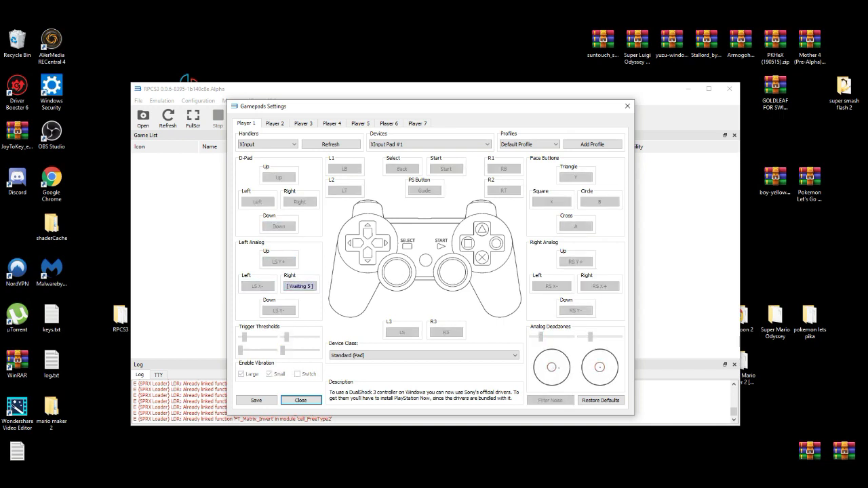
{"action": "key", "text": "Tab"}
{"action": "key", "text": "space"}
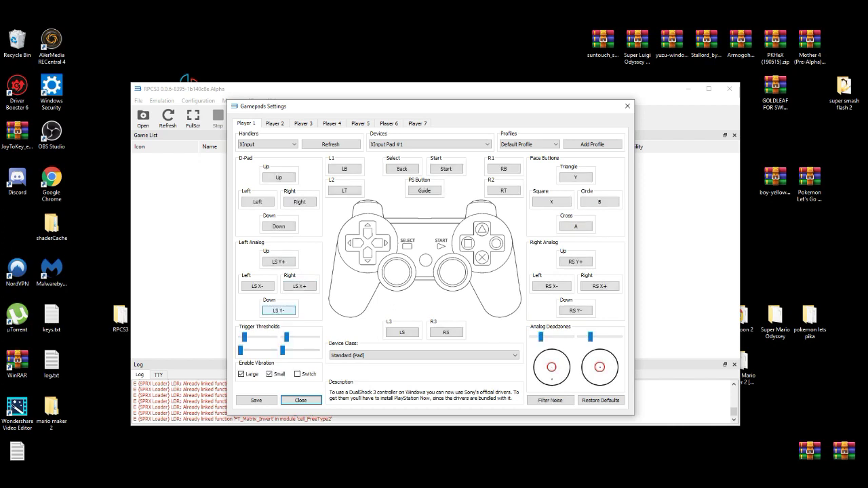
{"action": "key", "text": "Tab"}
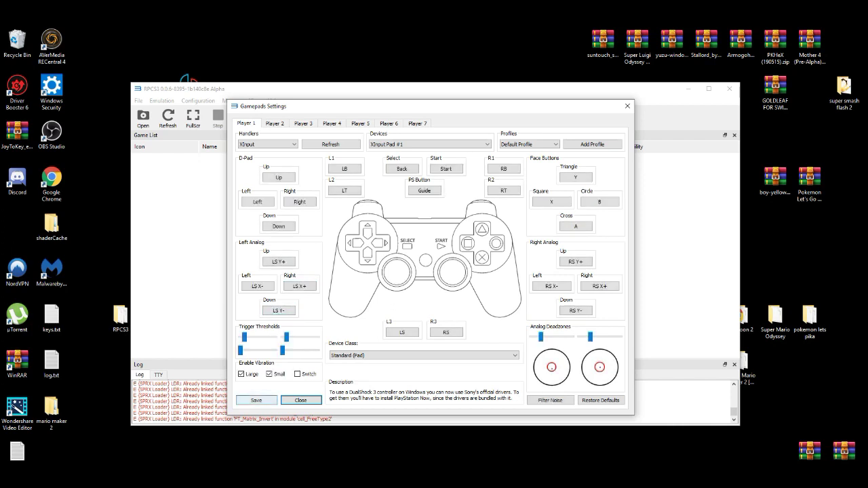
{"action": "key", "text": "space"}
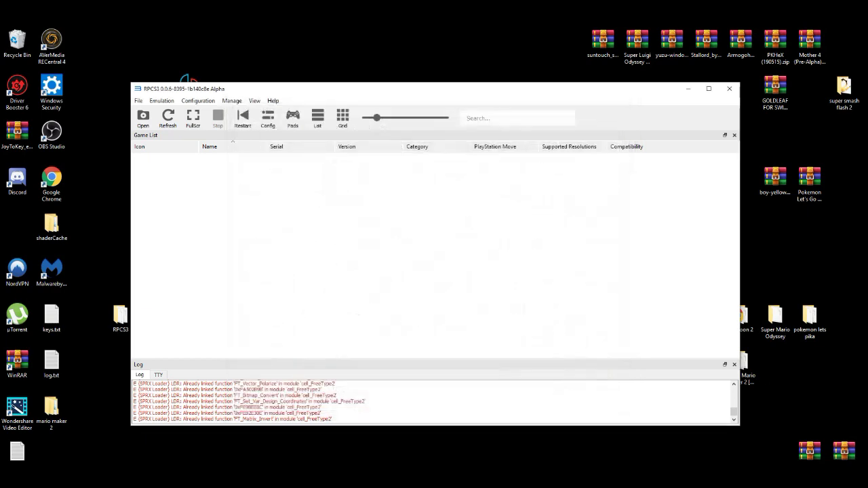
- In the emulator's GPU settings, set the renderer to Vulkan and the anisotropic filter to 16x, and save
{"action": "key", "text": "space"}
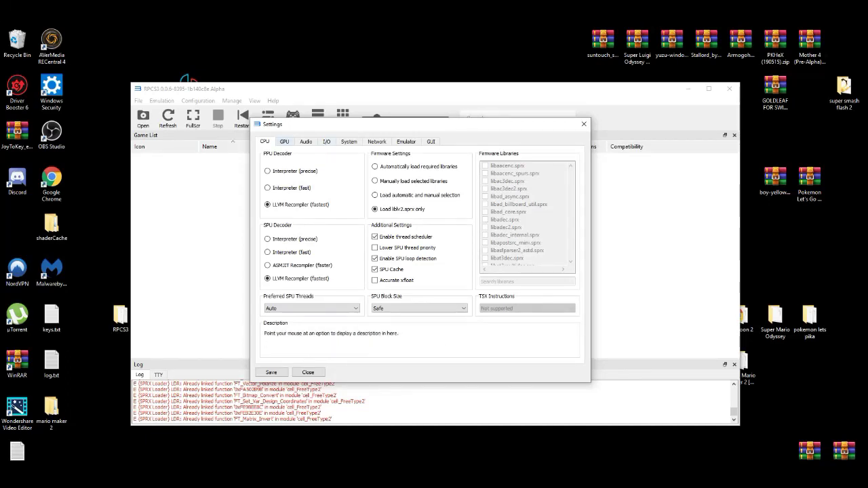
{"action": "left_click", "coordinate": [284, 141]}
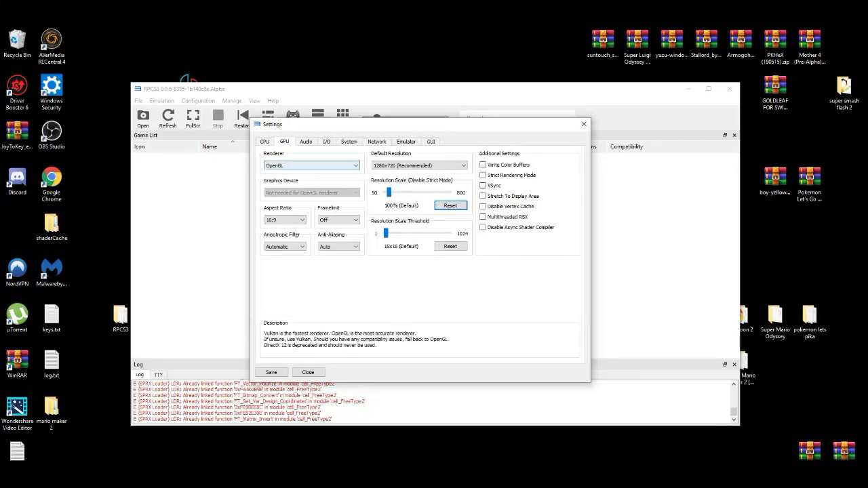
{"action": "left_click", "coordinate": [311, 165]}
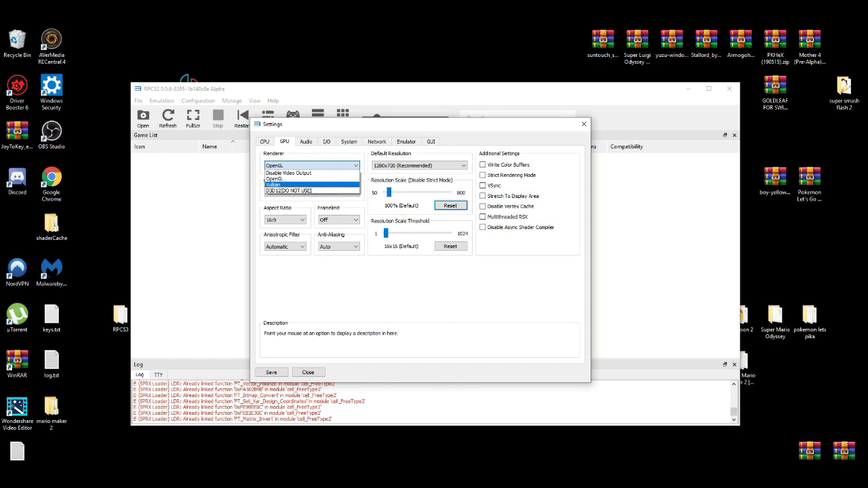
{"action": "left_click", "coordinate": [278, 184]}
{"action": "left_click", "coordinate": [285, 246]}
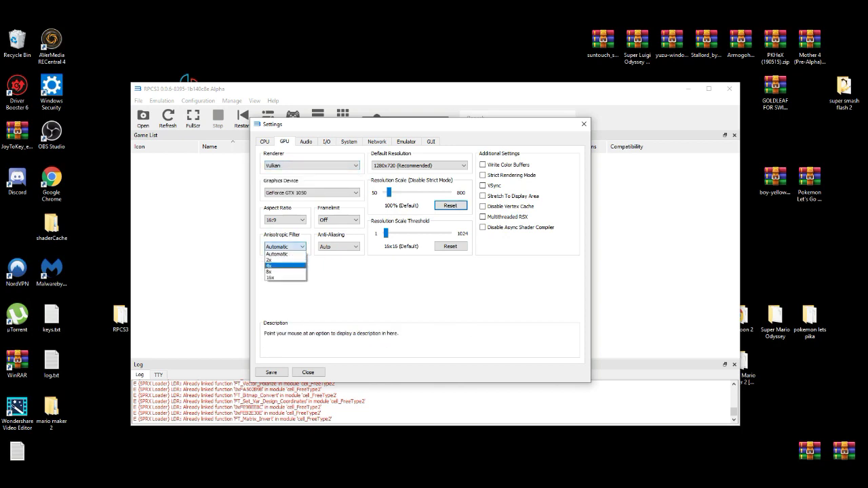
{"action": "left_click", "coordinate": [274, 277]}
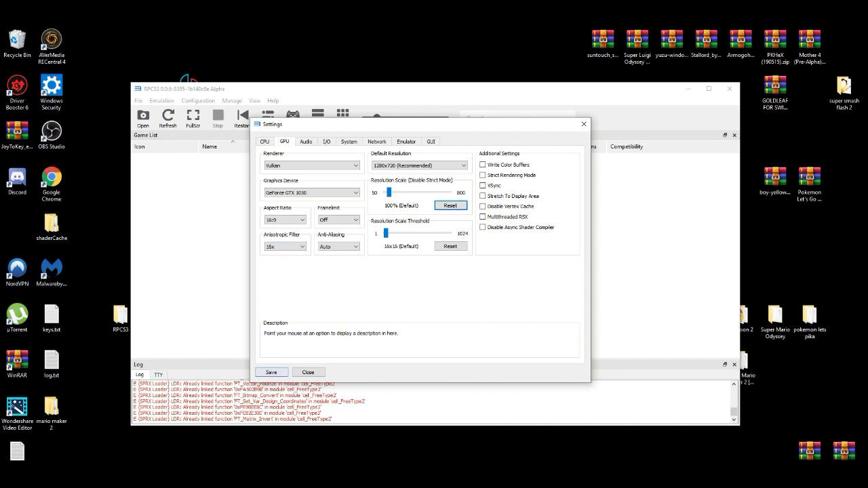
{"action": "key", "text": "Return"}
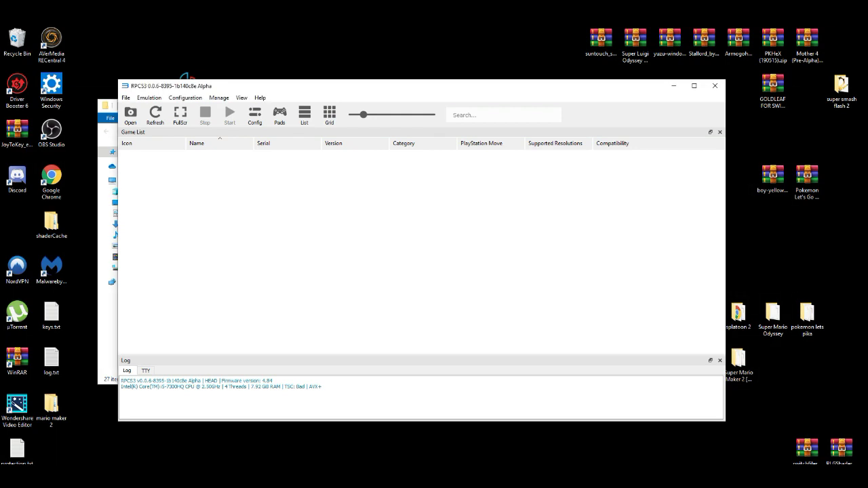
- Install the Persona 5 .pkg file starting with EP4062-NPEB02436 from the Downloads folder and dismiss the installation message
{"action": "left_click_drag", "start_coordinate": [362, 84], "coordinate": [344, 78]}
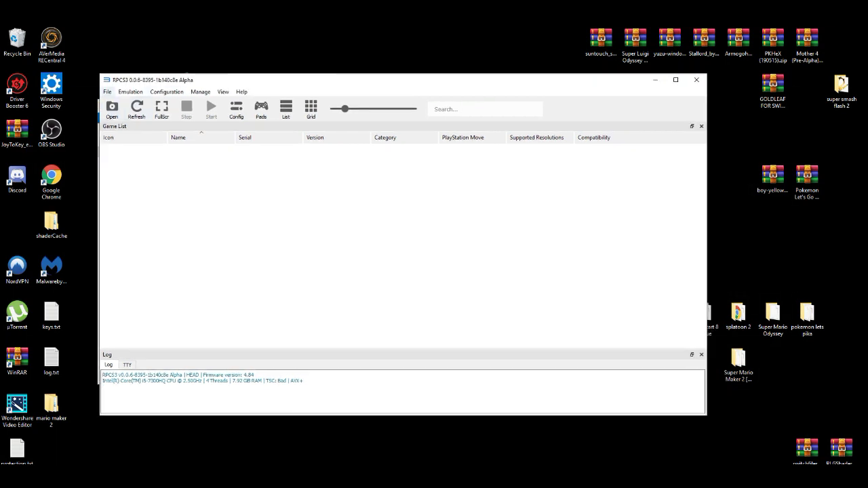
{"action": "left_click", "coordinate": [107, 92]}
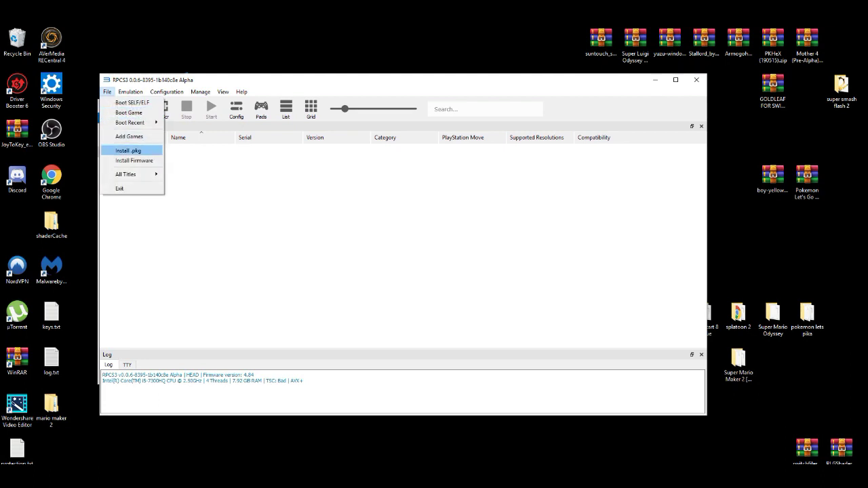
{"action": "left_click", "coordinate": [129, 150]}
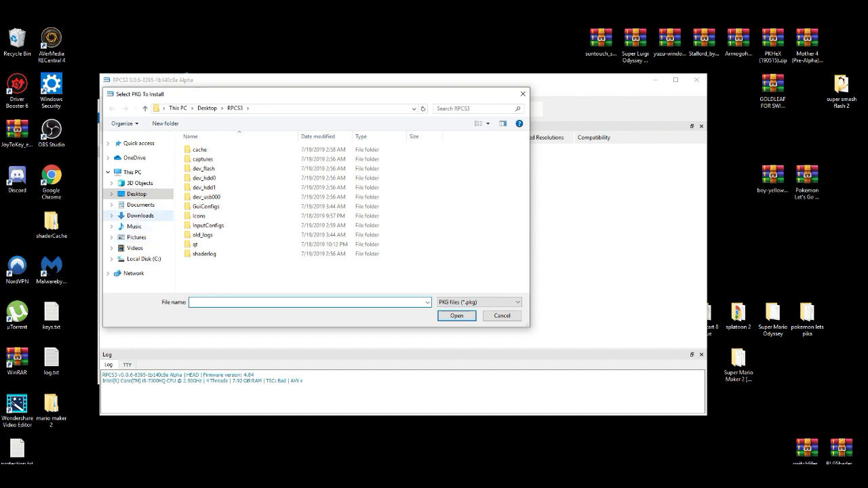
{"action": "left_click", "coordinate": [140, 215]}
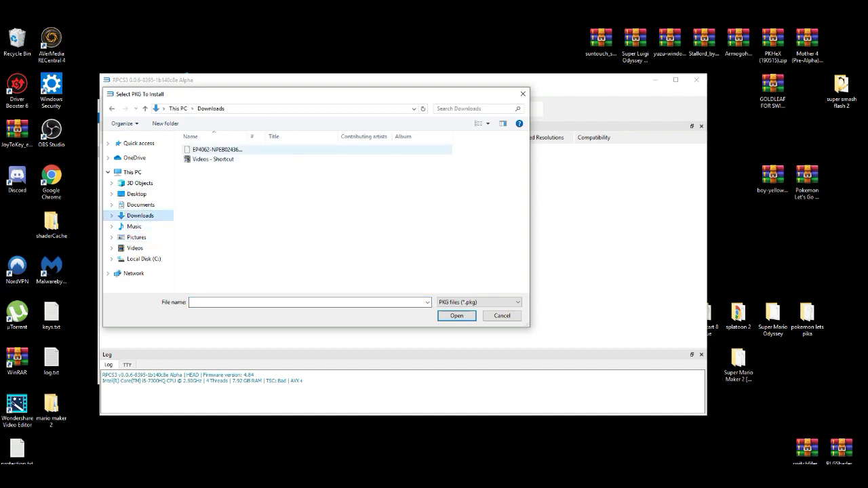
{"action": "left_click", "coordinate": [217, 149]}
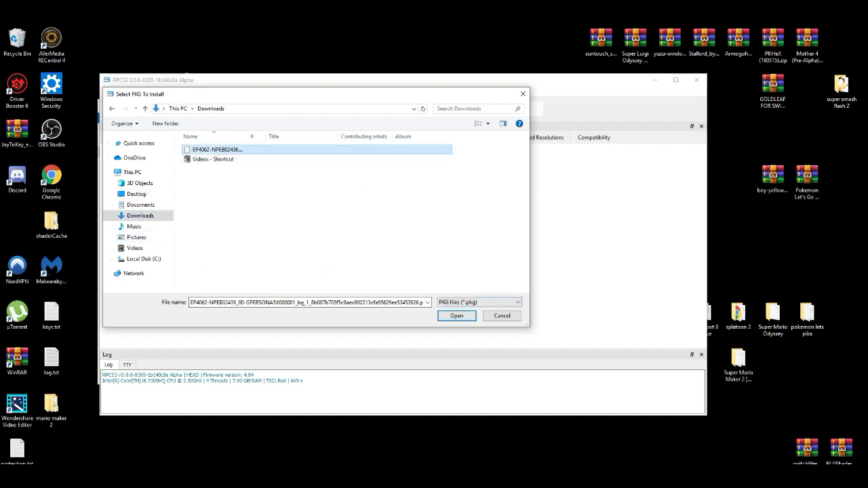
{"action": "left_click", "coordinate": [456, 316]}
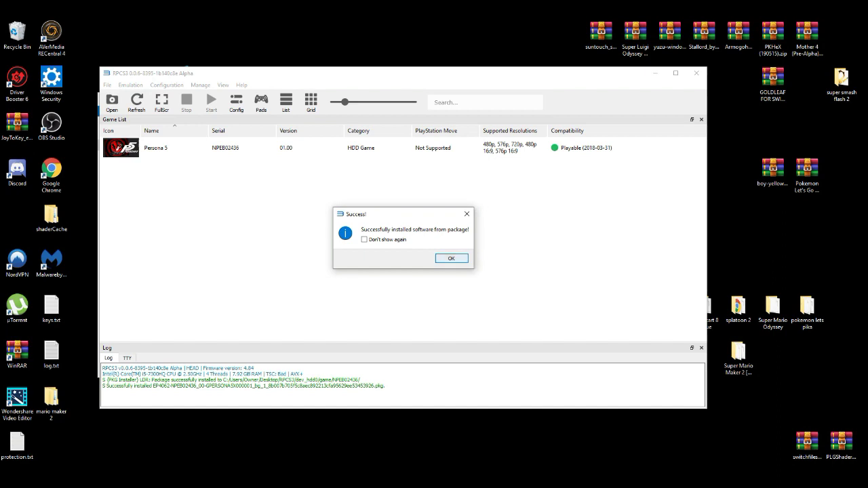
{"action": "key", "text": "Return"}
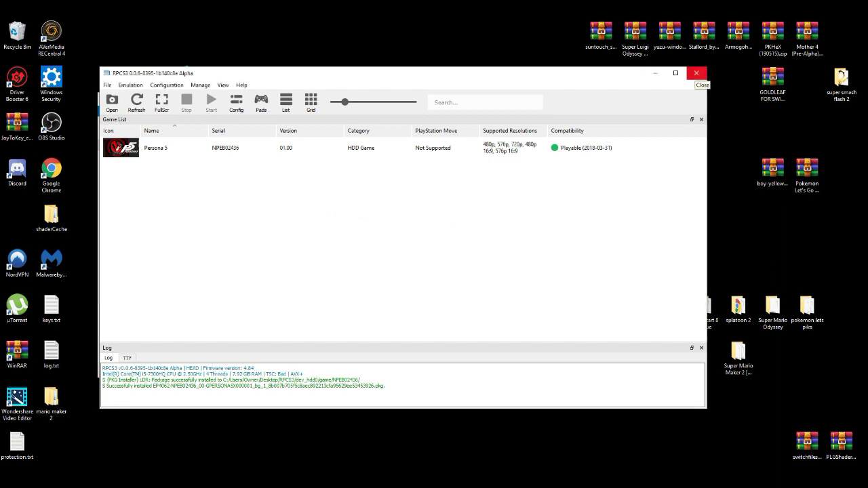
- Close the emulator, search the Downloads folder for "rap" and copy the file EP4062-NPEB02436_00-GPERSONA5X000001.rap
{"action": "left_click", "coordinate": [696, 73]}
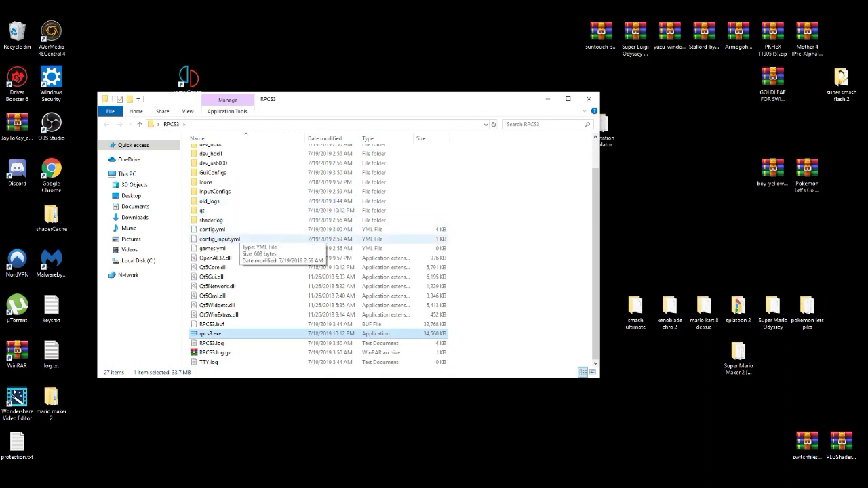
{"action": "left_click", "coordinate": [134, 217]}
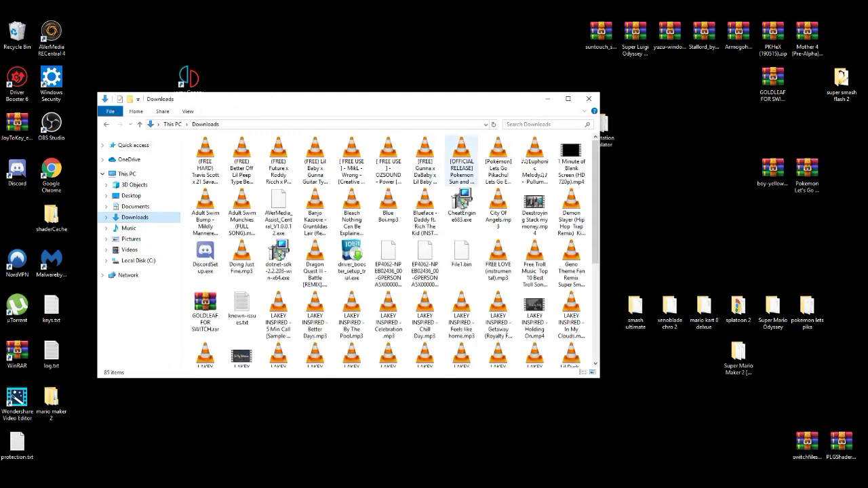
{"action": "type", "text": "rap"}
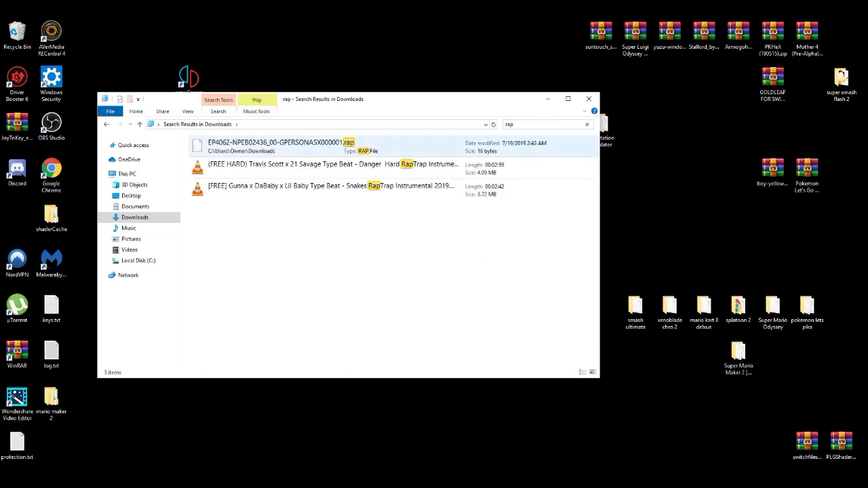
{"action": "left_click", "coordinate": [305, 146]}
{"action": "right_click", "coordinate": [380, 144]}
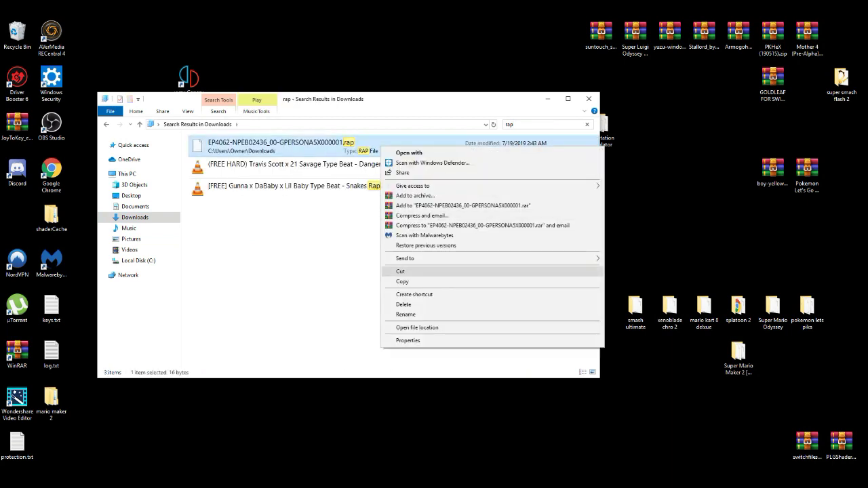
{"action": "left_click", "coordinate": [402, 282]}
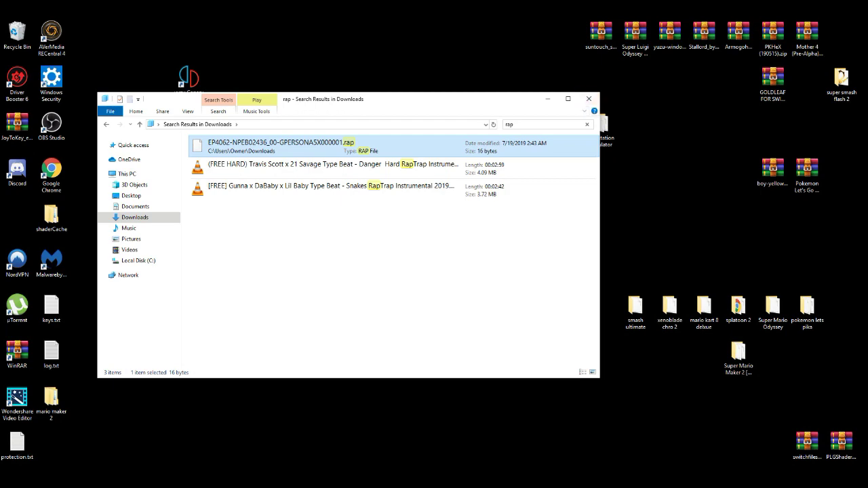
- Paste the copied .rap file into the RPCS3 folder's dev_hdd0\home\00000001\exdata subfolder and close the file window
{"action": "left_click", "coordinate": [589, 99]}
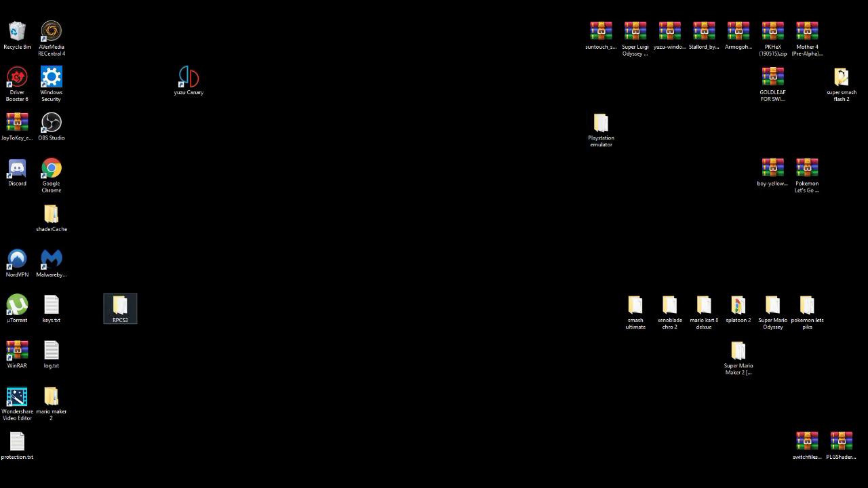
{"action": "double_click", "coordinate": [120, 308]}
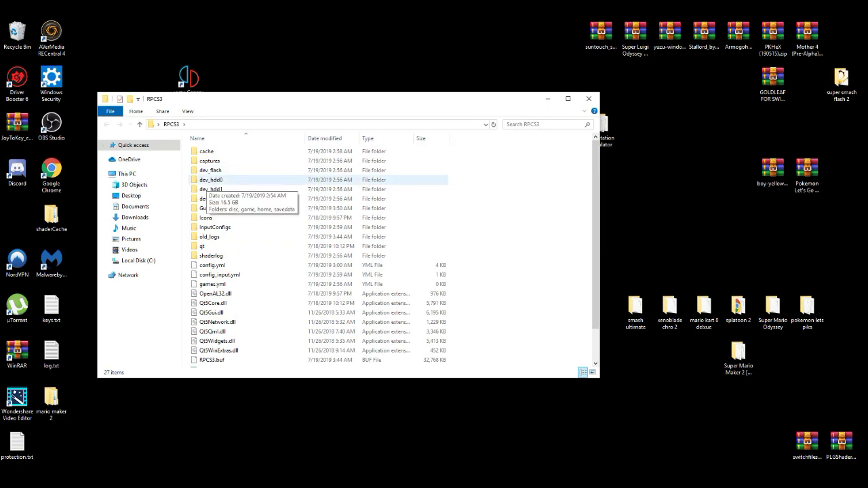
{"action": "double_click", "coordinate": [211, 180]}
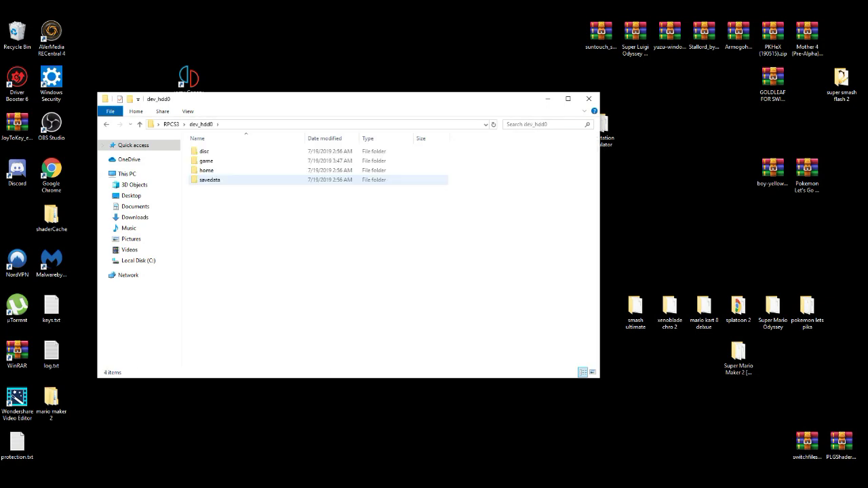
{"action": "double_click", "coordinate": [206, 171]}
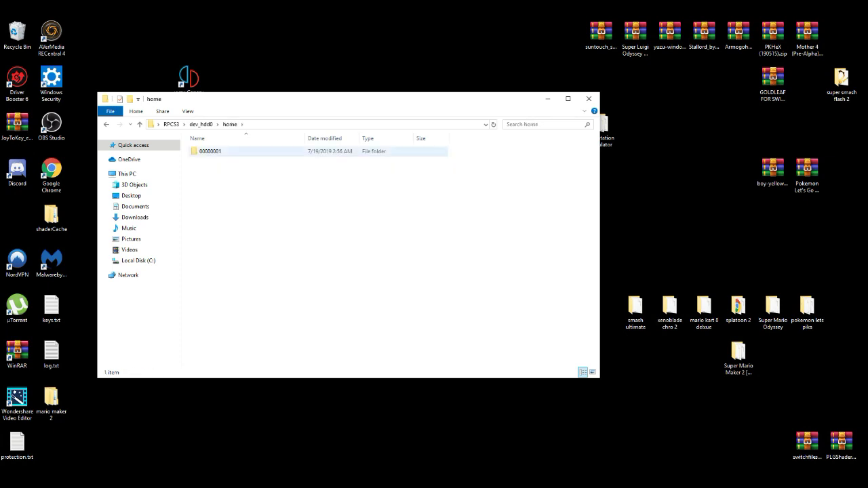
{"action": "double_click", "coordinate": [206, 152]}
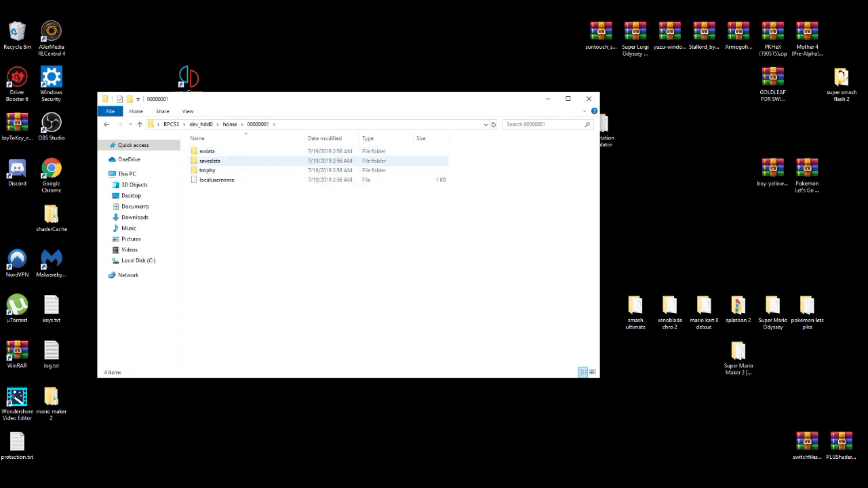
{"action": "double_click", "coordinate": [207, 151]}
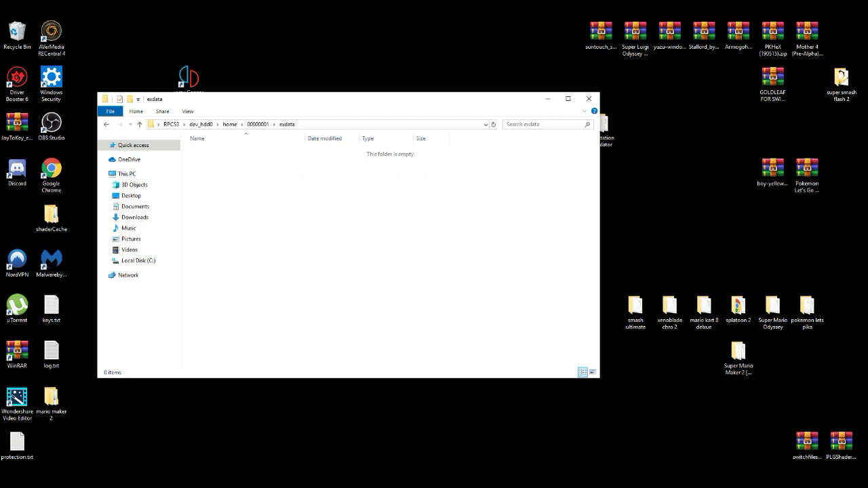
{"action": "right_click", "coordinate": [205, 181]}
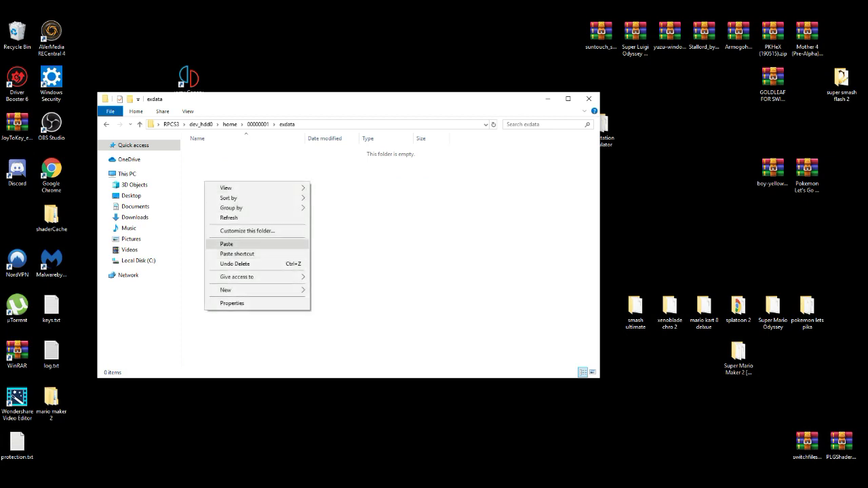
{"action": "left_click", "coordinate": [227, 244]}
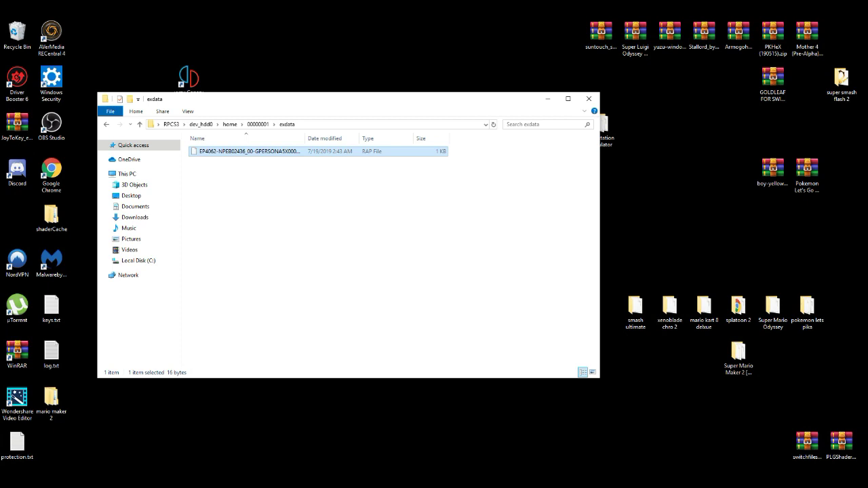
{"action": "left_click", "coordinate": [588, 99]}
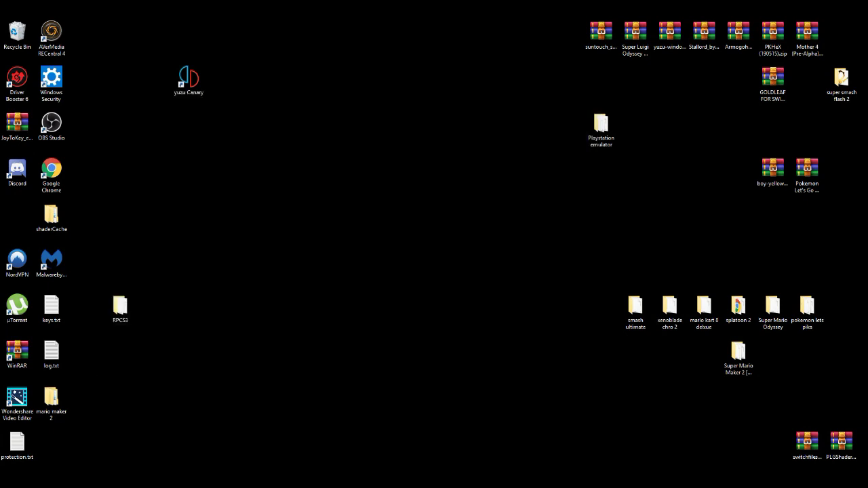
- Launch rpcs3.exe from the RPCS3 folder on the desktop
{"action": "double_click", "coordinate": [120, 307]}
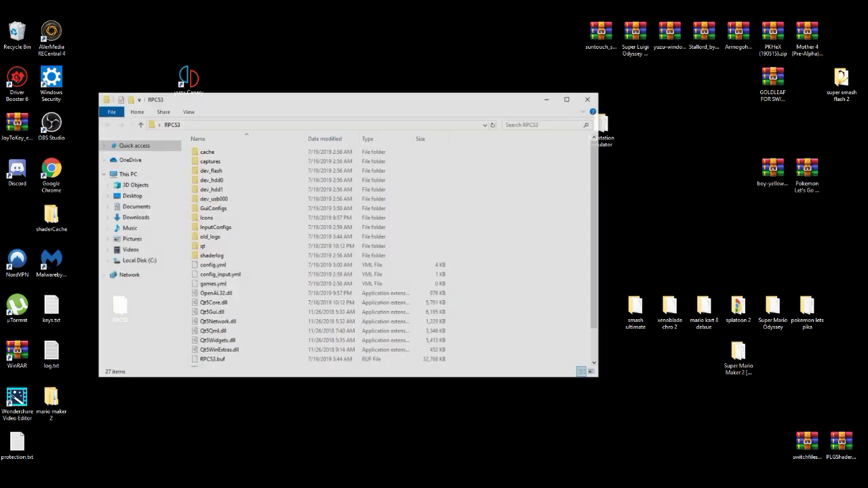
{"action": "scroll", "coordinate": [393, 254], "scroll_direction": "down", "scroll_amount": 2}
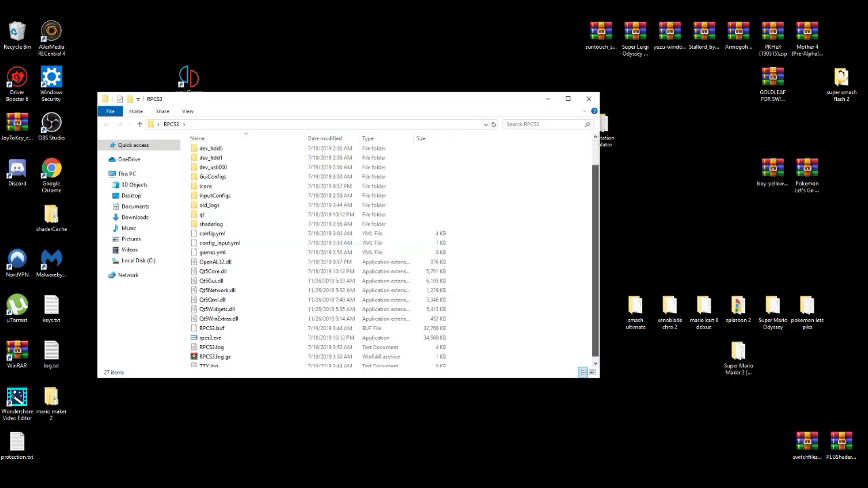
{"action": "left_click", "coordinate": [210, 334]}
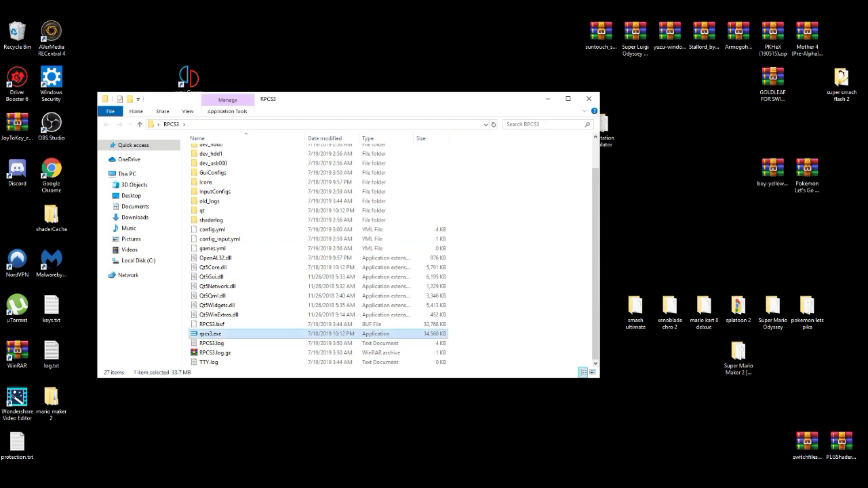
{"action": "key", "text": "Return"}
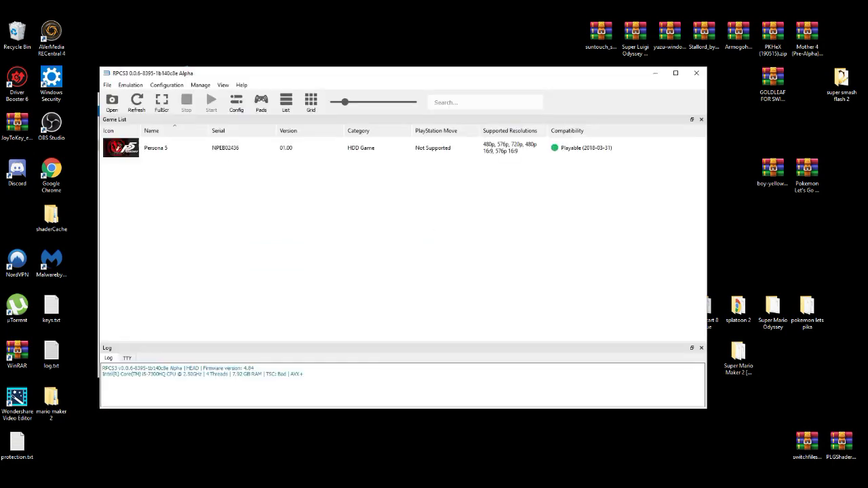
- Boot Persona 5 from the game list and agree to close the running game
{"action": "left_click", "coordinate": [156, 148]}
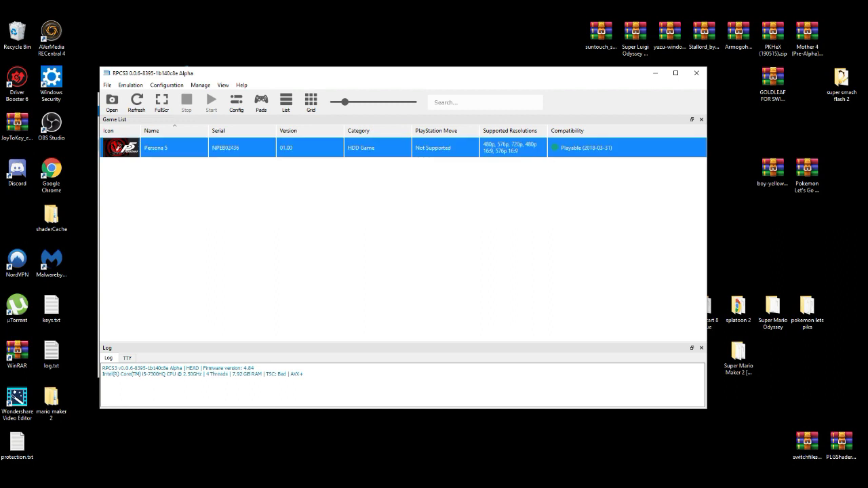
{"action": "key", "text": "Return"}
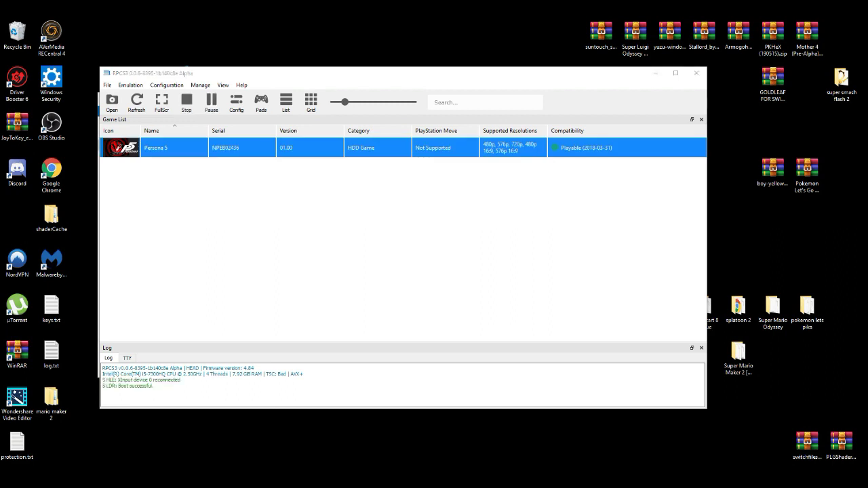
{"action": "key", "text": "Return"}
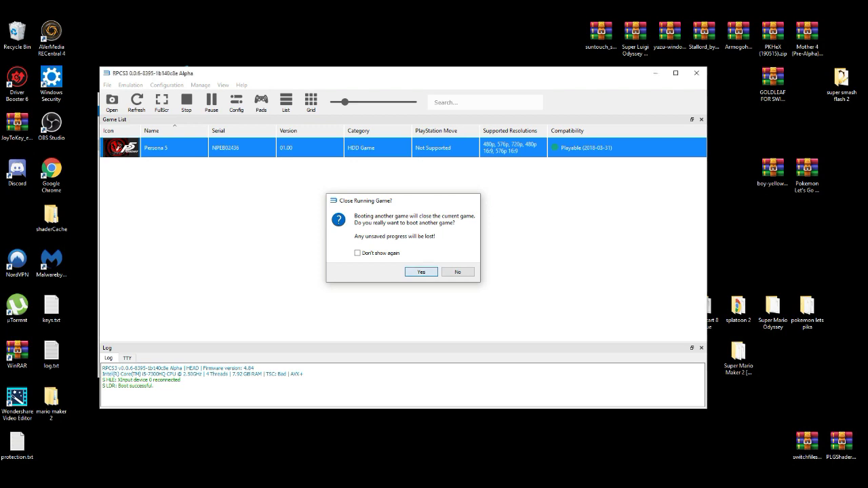
{"action": "key", "text": "Return"}
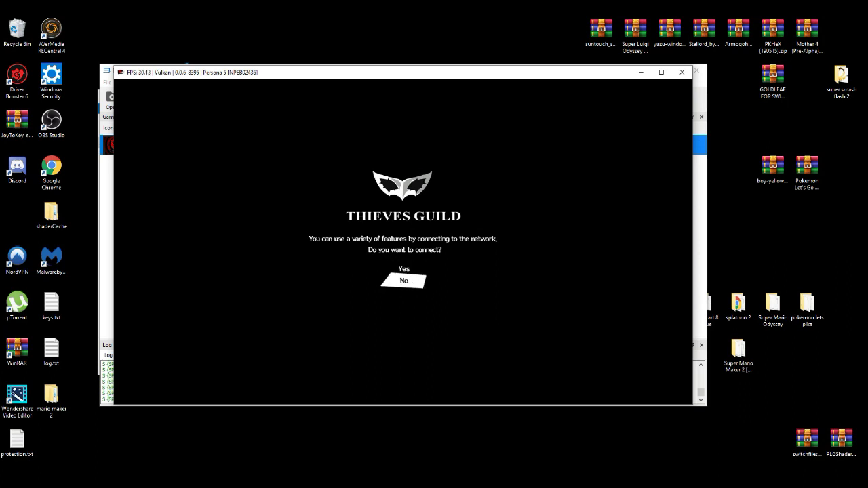
- Choose No for Persona 5's Thieves Guild network connection and continue past the notice
{"action": "key", "text": "Down"}
{"action": "key", "text": "Up"}
{"action": "key", "text": "Down"}
{"action": "key", "text": "Up"}
{"action": "key", "text": "Down"}
{"action": "key", "text": "Up"}
{"action": "key", "text": "Down"}
{"action": "key", "text": "x"}
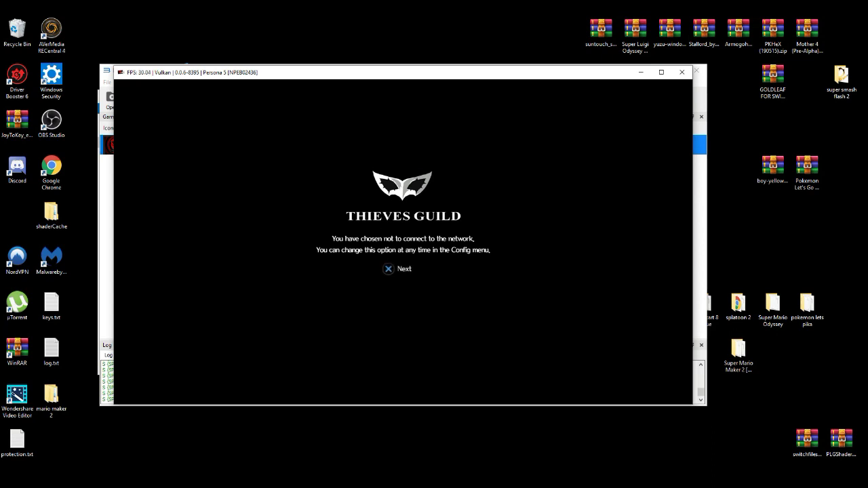
{"action": "key", "text": "x"}
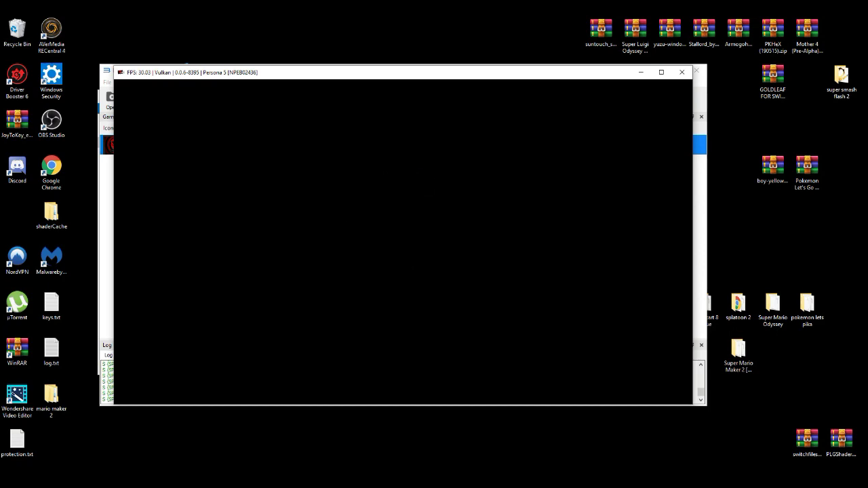